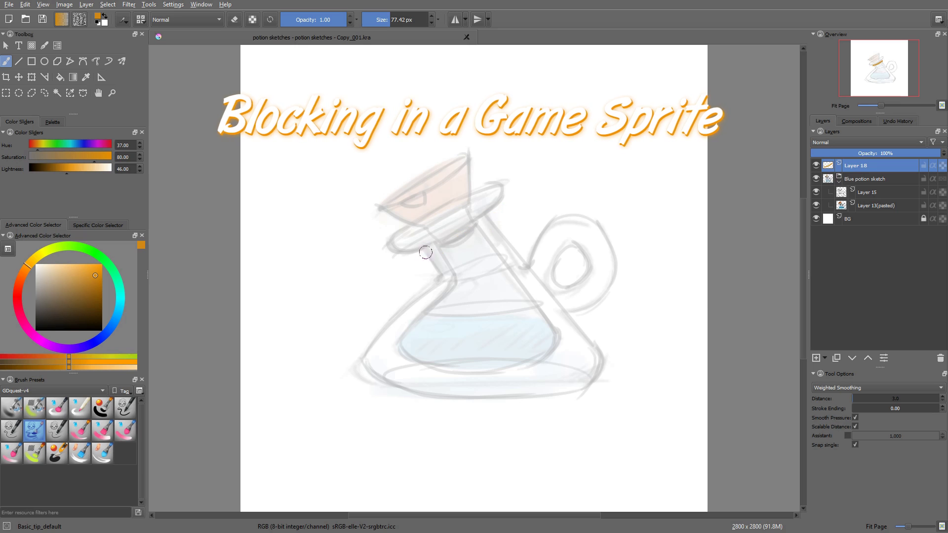
- Paint three orange neck bands on Layer 18, fading Layer 13(pasted) and Blue potion sketch (54%)
{"action": "mouse_move", "coordinate": [422, 254]}
{"action": "left_mouse_down"}
{"action": "mouse_move", "coordinate": [451, 254]}
{"action": "mouse_move", "coordinate": [437, 266]}
{"action": "mouse_move", "coordinate": [486, 231]}
{"action": "mouse_move", "coordinate": [437, 268]}
{"action": "mouse_move", "coordinate": [489, 249]}
{"action": "left_mouse_up"}
{"action": "left_click_drag", "start_coordinate": [489, 250], "coordinate": [501, 238]}
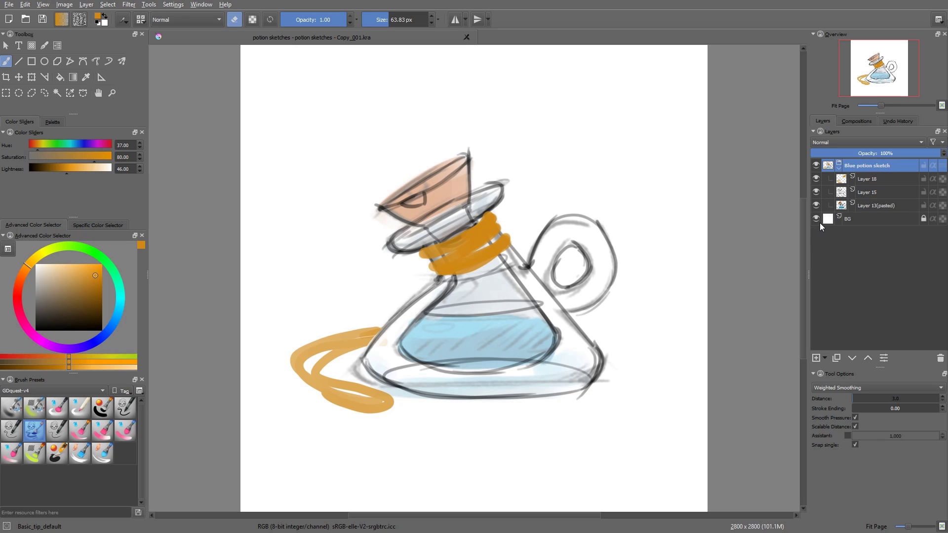
{"action": "left_click", "coordinate": [854, 206]}
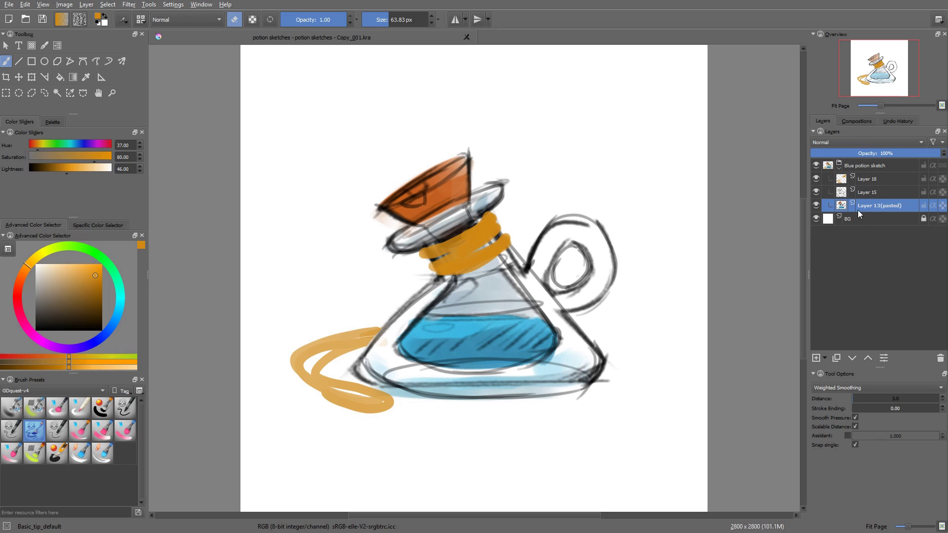
{"action": "left_click", "coordinate": [896, 153]}
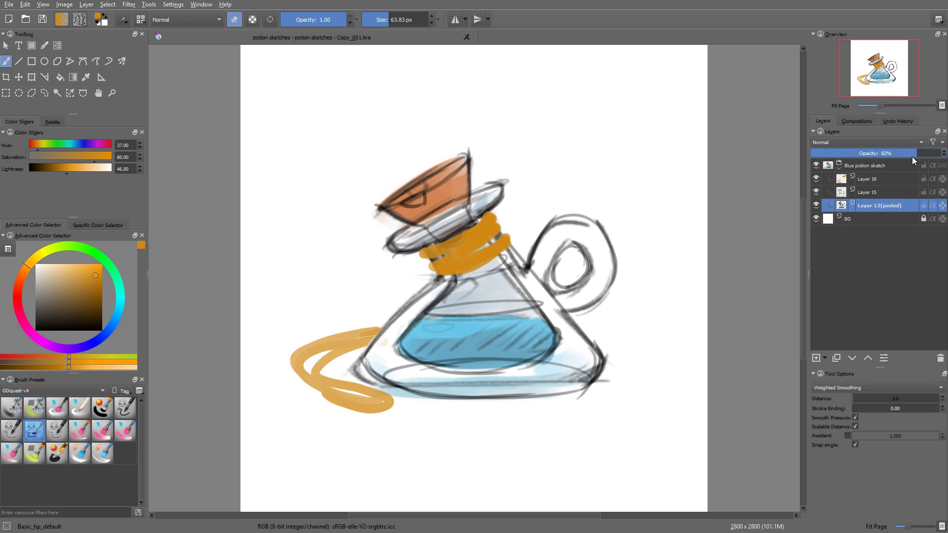
{"action": "left_click", "coordinate": [880, 164]}
{"action": "left_click", "coordinate": [881, 153]}
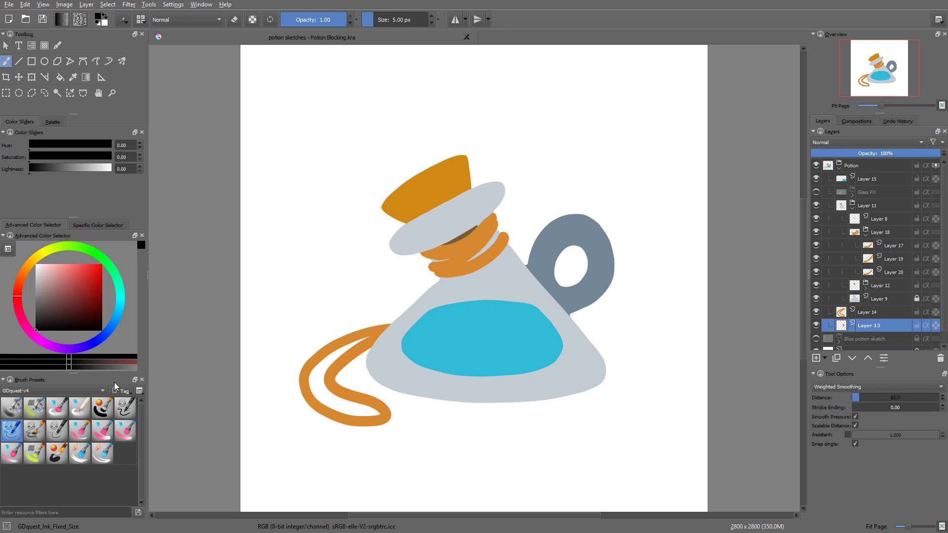
- Set Lightness to 11 in the HSV/HSL Adjustment filter opened with Ctrl+U
{"action": "key", "text": "ctrl+u"}
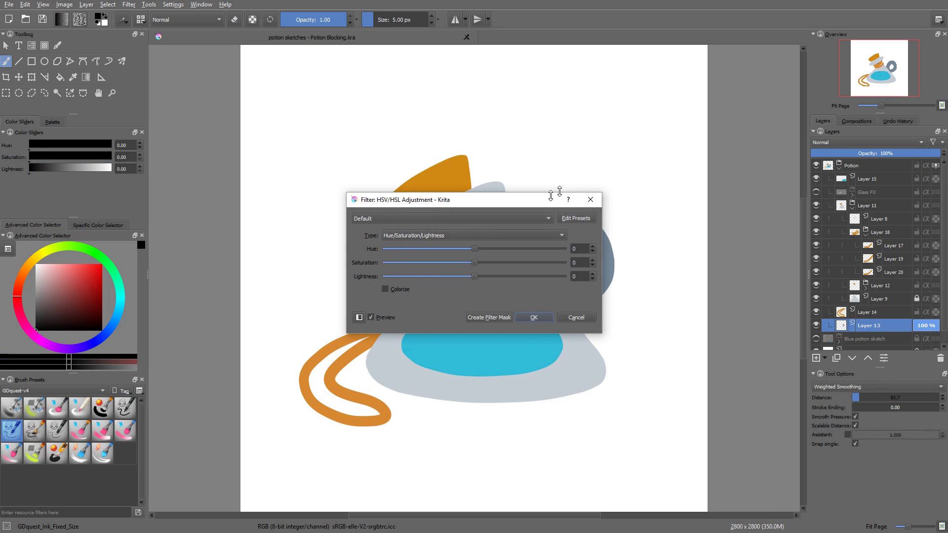
{"action": "left_click_drag", "start_coordinate": [567, 195], "coordinate": [721, 89]}
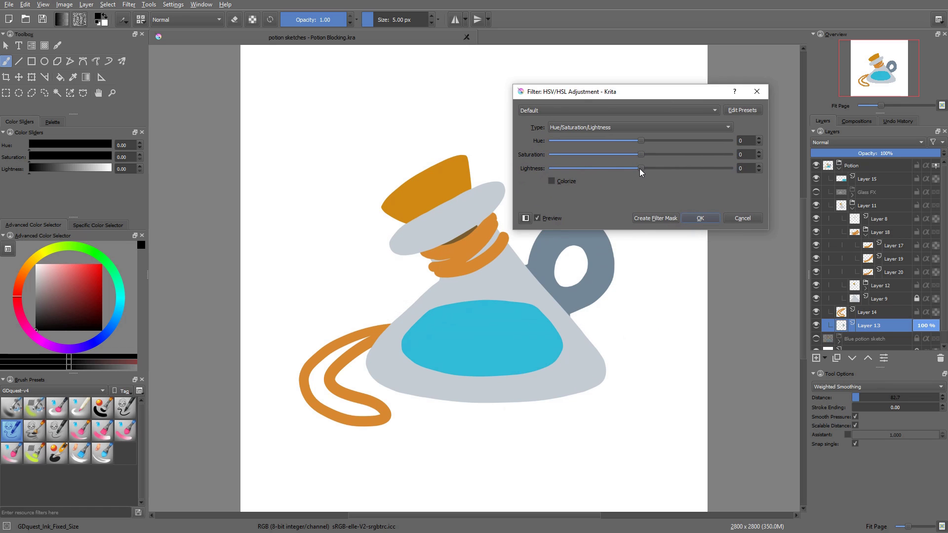
{"action": "left_click_drag", "start_coordinate": [640, 171], "coordinate": [649, 171]}
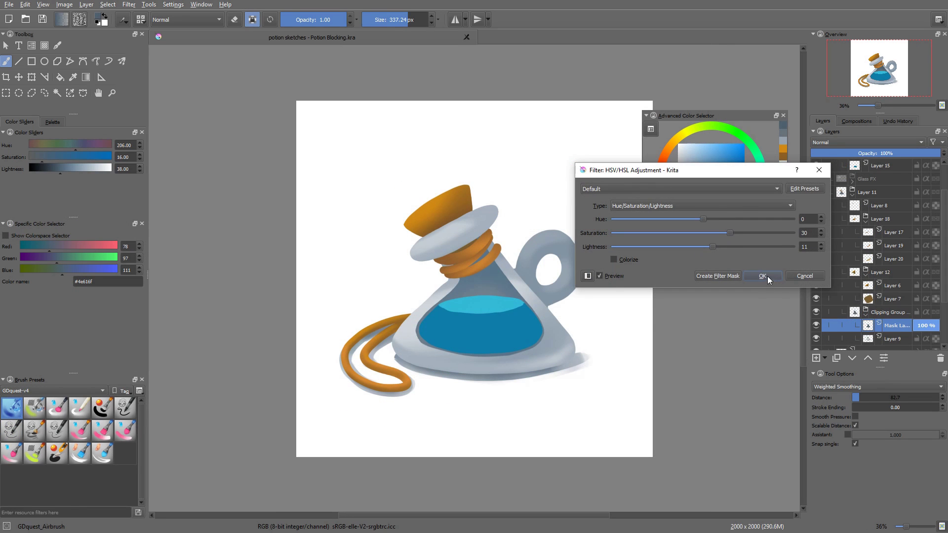
- Apply the lightness change, then airbrush a darkened rope brown down the flask neck
{"action": "left_click", "coordinate": [767, 276]}
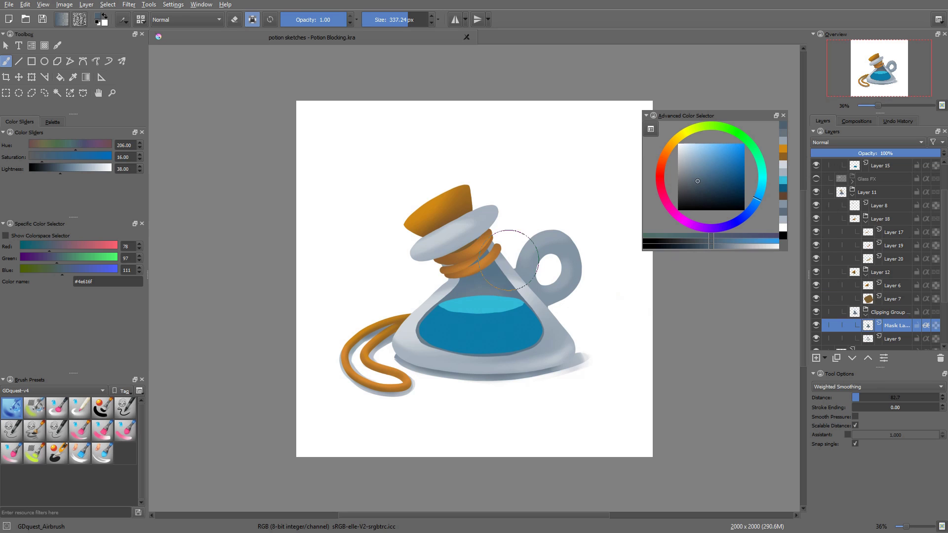
{"action": "left_click", "coordinate": [468, 245], "text": "ctrl"}
{"action": "right_click", "coordinate": [511, 248]}
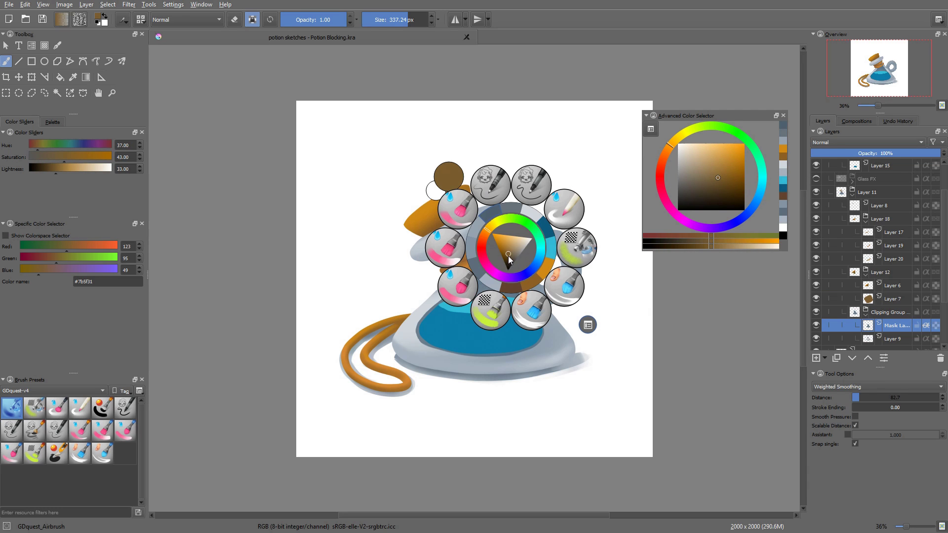
{"action": "mouse_move", "coordinate": [508, 255]}
{"action": "left_mouse_down"}
{"action": "mouse_move", "coordinate": [484, 260]}
{"action": "mouse_move", "coordinate": [491, 282]}
{"action": "left_mouse_up"}
{"action": "left_click", "coordinate": [623, 322]}
{"action": "left_click_drag", "start_coordinate": [474, 249], "coordinate": [519, 277]}
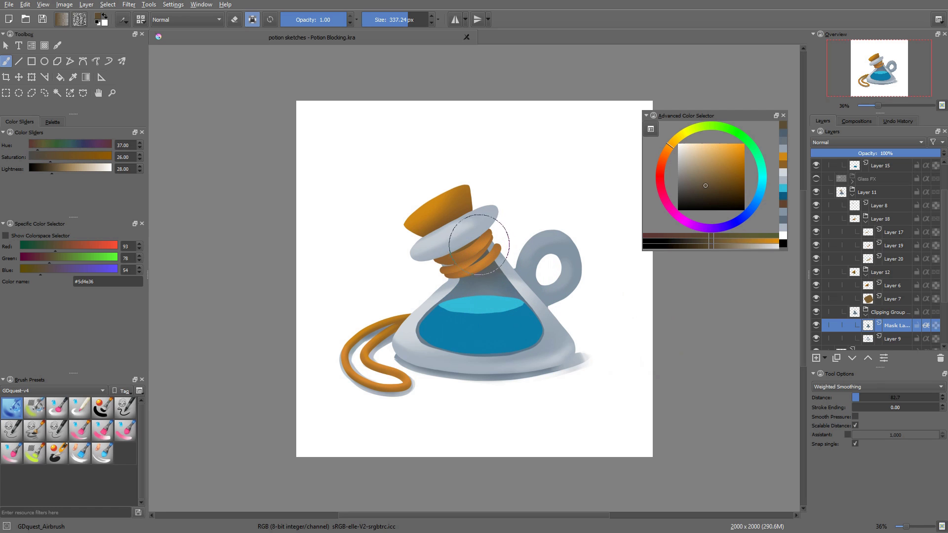
- Move to Layer 9 and pick a darker, muted brown from the pop-up palette
{"action": "key", "text": "Page_Down"}
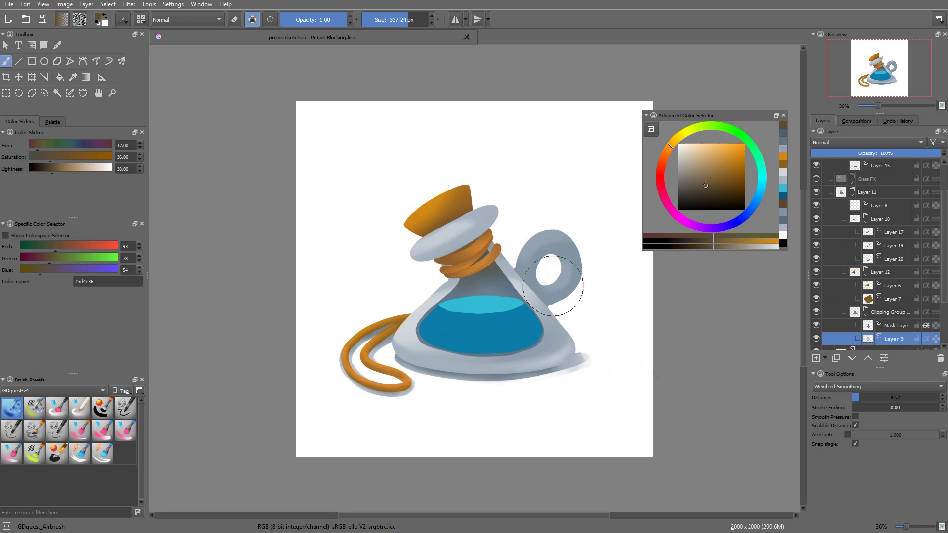
{"action": "left_click", "coordinate": [582, 260], "text": "ctrl"}
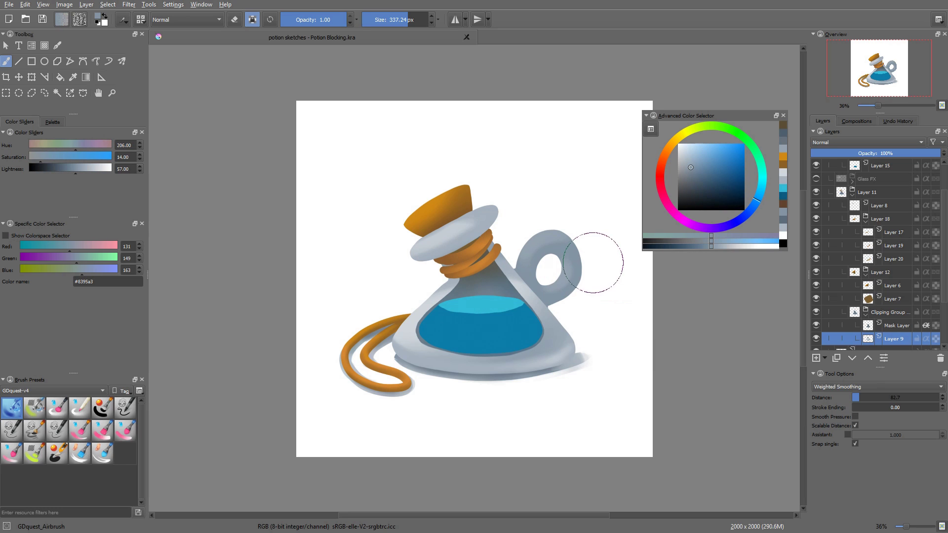
{"action": "right_click", "coordinate": [592, 263]}
{"action": "left_click_drag", "start_coordinate": [588, 263], "coordinate": [588, 260]}
{"action": "left_click", "coordinate": [570, 254]}
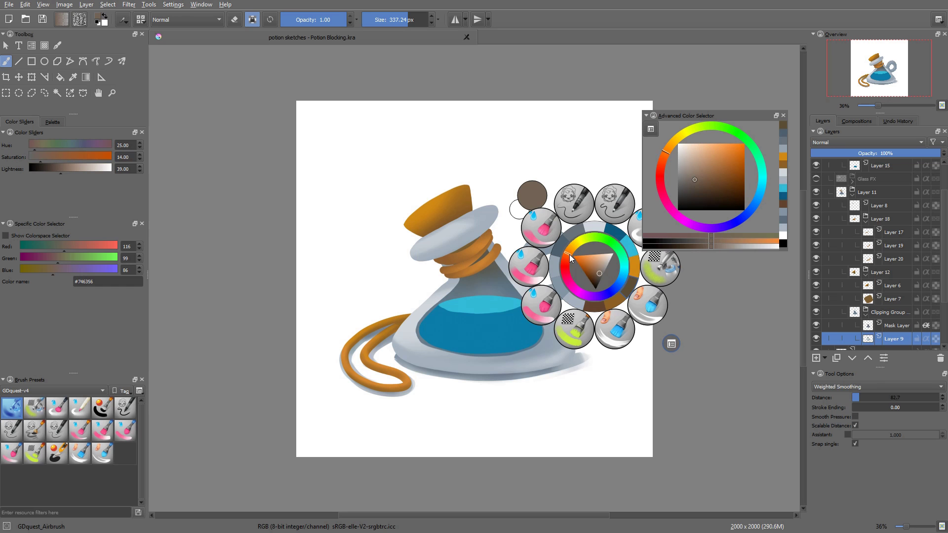
{"action": "left_click", "coordinate": [692, 182]}
{"action": "left_click", "coordinate": [738, 292]}
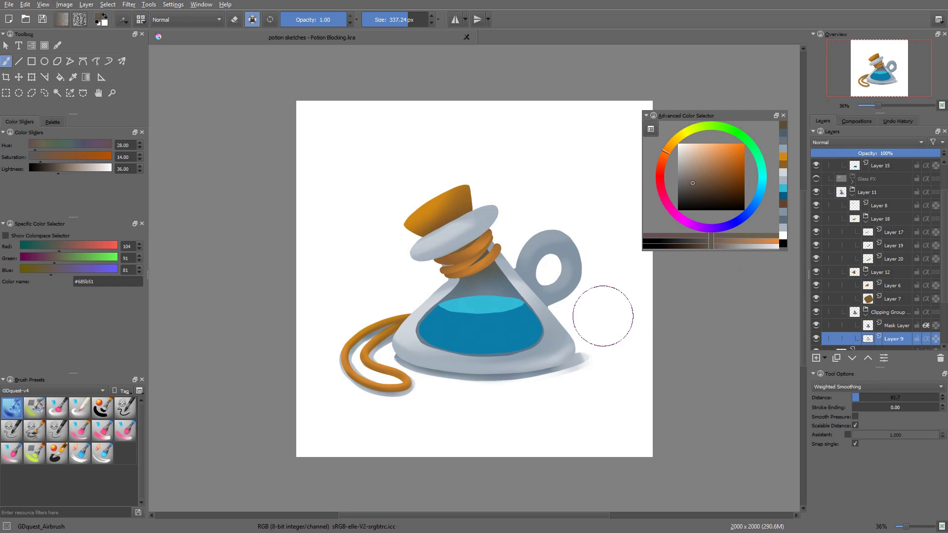
- Shrink the brush to about 55 px
{"action": "left_click_drag", "start_coordinate": [512, 272], "coordinate": [419, 271]}
{"action": "left_click_drag", "start_coordinate": [504, 238], "coordinate": [491, 238]}
{"action": "key", "text": "bracketleft"}
{"action": "key", "text": "bracketleft"}
{"action": "key", "text": "bracketleft"}
{"action": "key", "text": "bracketleft"}
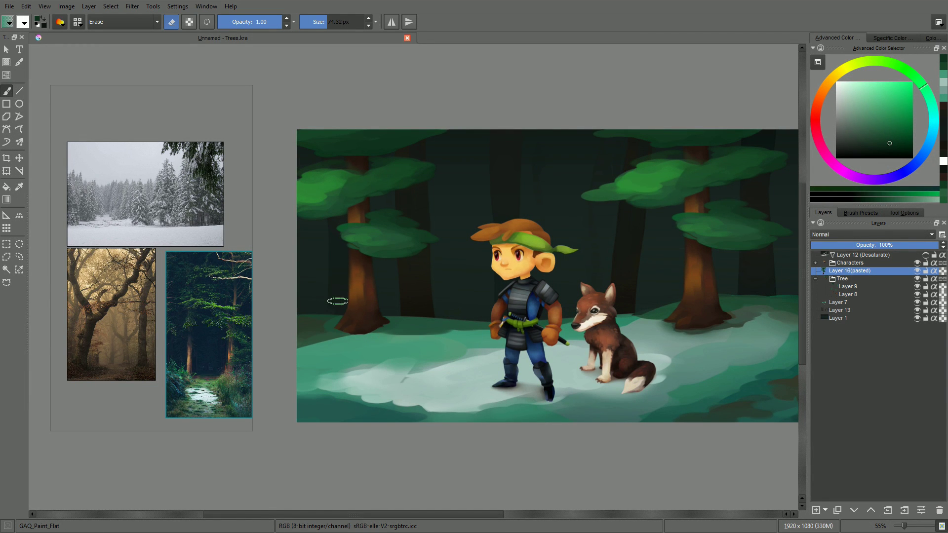
- Erase the root flare at the base of the left tree trunk
{"action": "left_click_drag", "start_coordinate": [340, 300], "coordinate": [330, 328]}
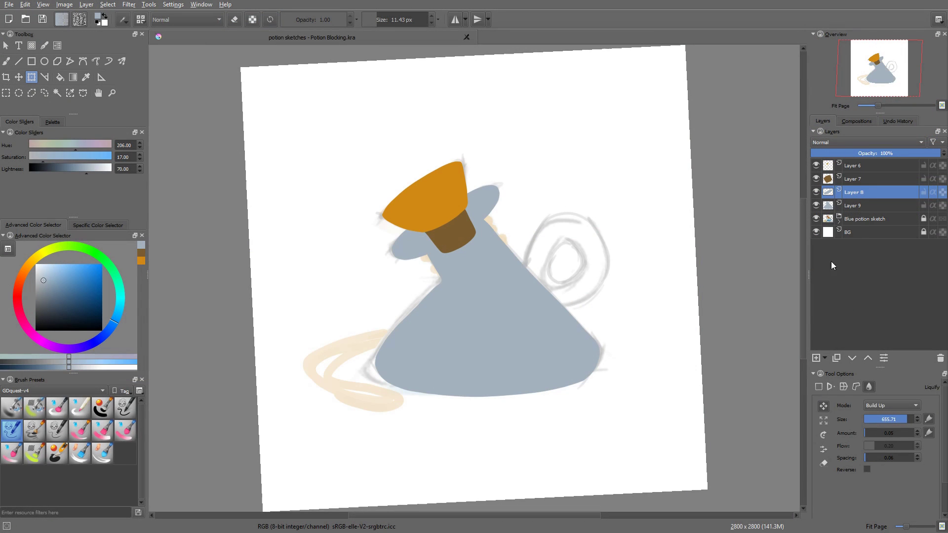
- Duplicate Layer 8, raise the copy above the cork layers, and pick the Airbrush preset
{"action": "key", "text": "ctrl+j"}
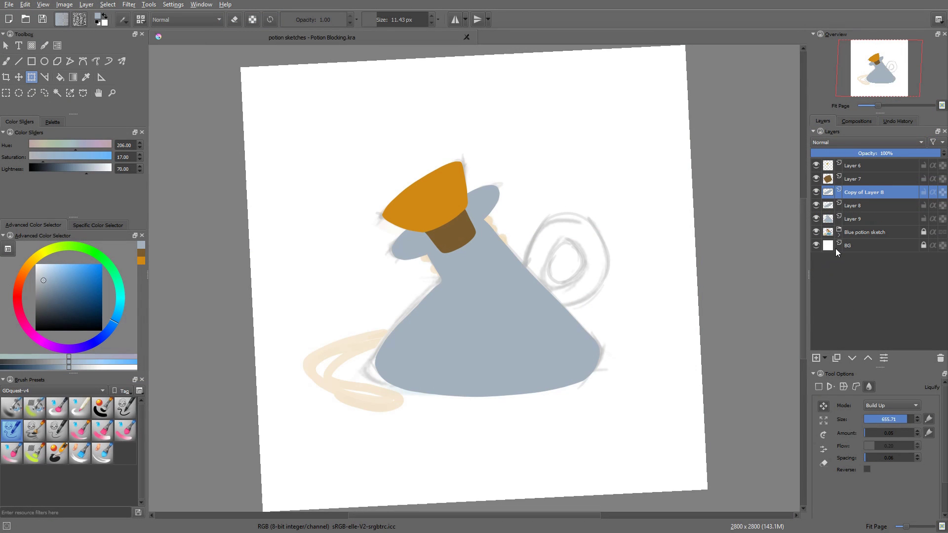
{"action": "key", "text": "ctrl+Page_Up"}
{"action": "key", "text": "ctrl+Page_Up"}
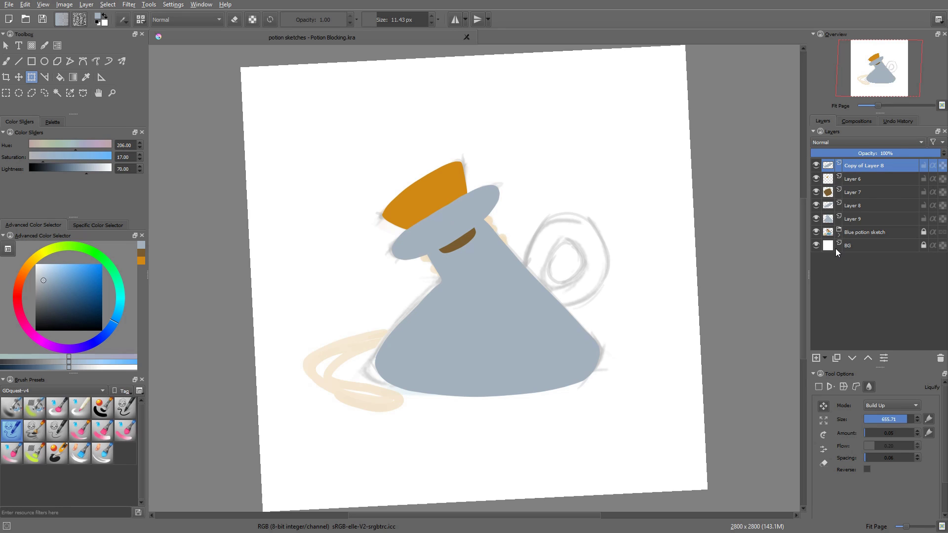
{"action": "key", "text": "b"}
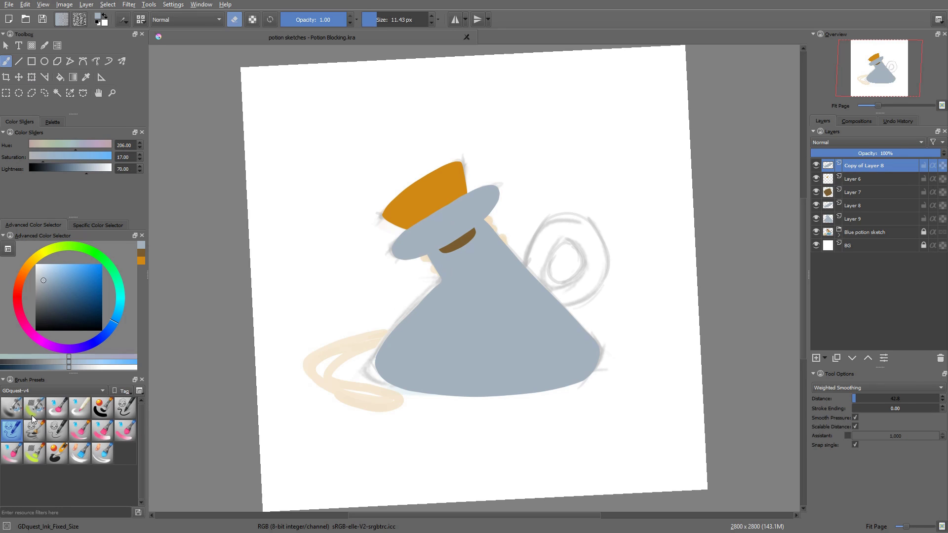
{"action": "left_click", "coordinate": [12, 408]}
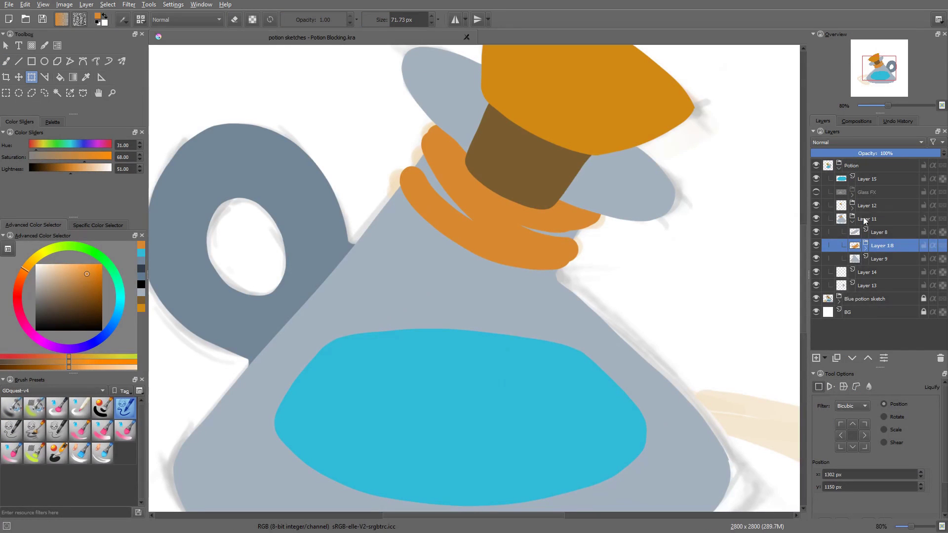
- Move Layer 12 into the Layer 18 group between Layer 20 and Layer 9
{"action": "left_click", "coordinate": [868, 207]}
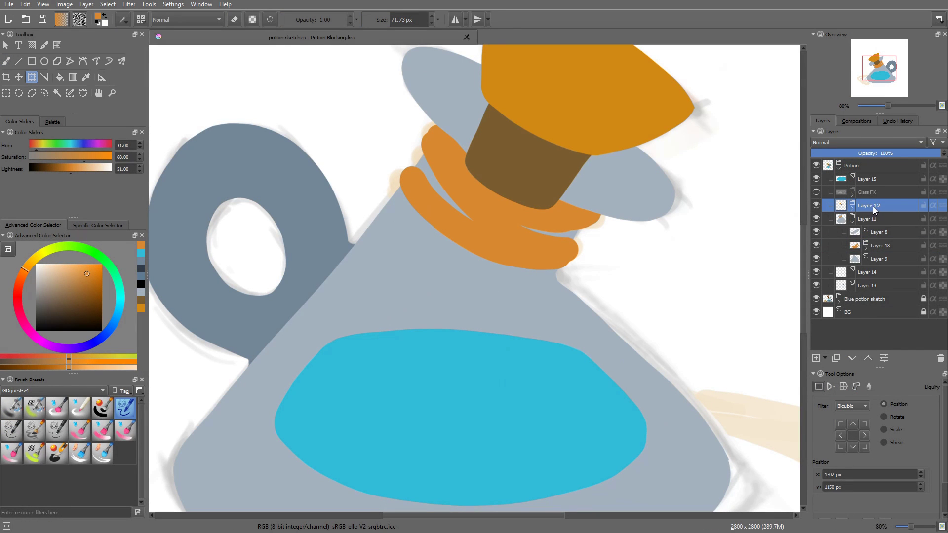
{"action": "left_click_drag", "start_coordinate": [873, 206], "coordinate": [873, 249]}
{"action": "key", "text": "ctrl+z"}
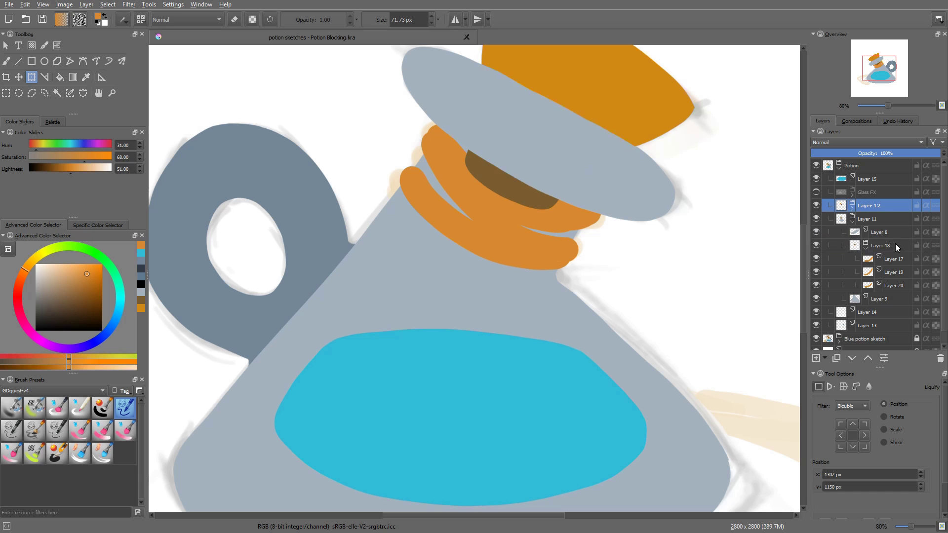
{"action": "left_click_drag", "start_coordinate": [879, 208], "coordinate": [894, 294]}
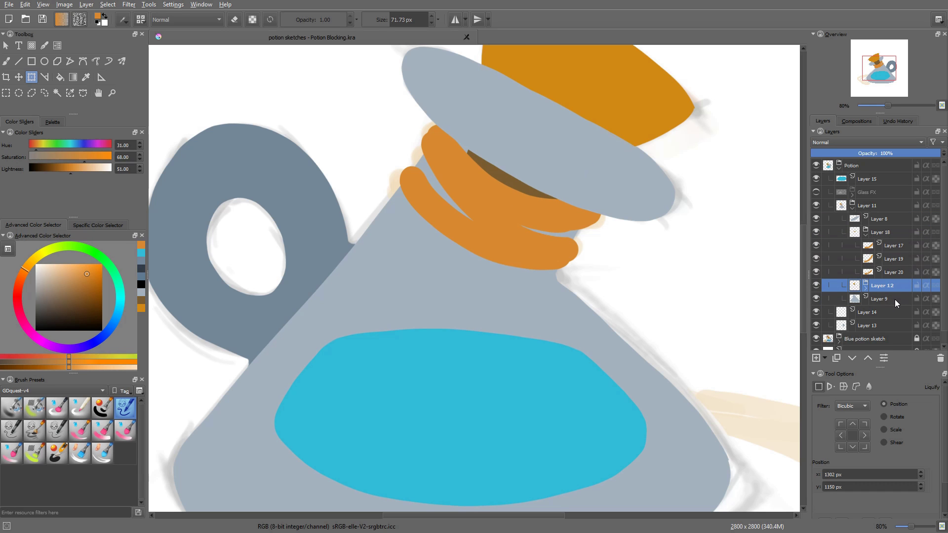
- Hide Layer 12, sample the lid colour, and turn on Preserve Alpha
{"action": "left_click", "coordinate": [817, 285]}
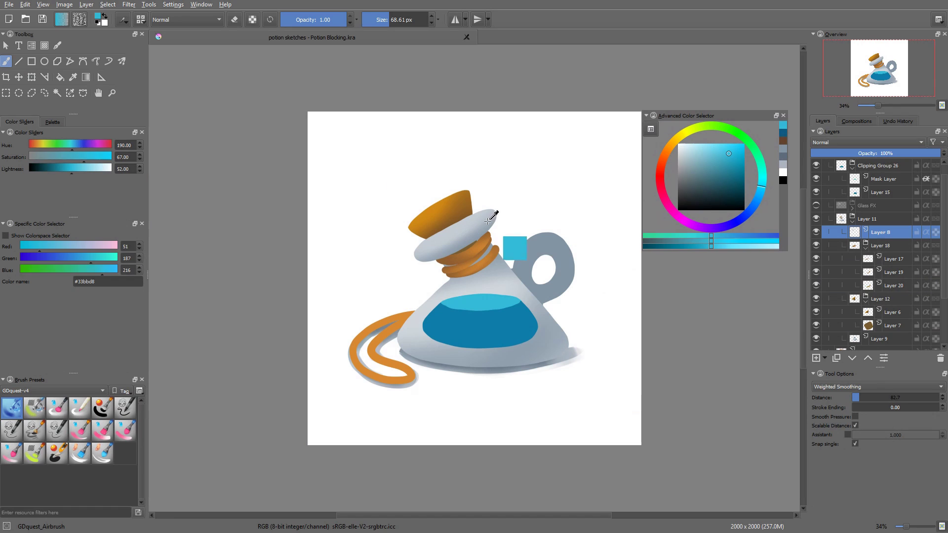
{"action": "left_click", "coordinate": [498, 232], "text": "ctrl"}
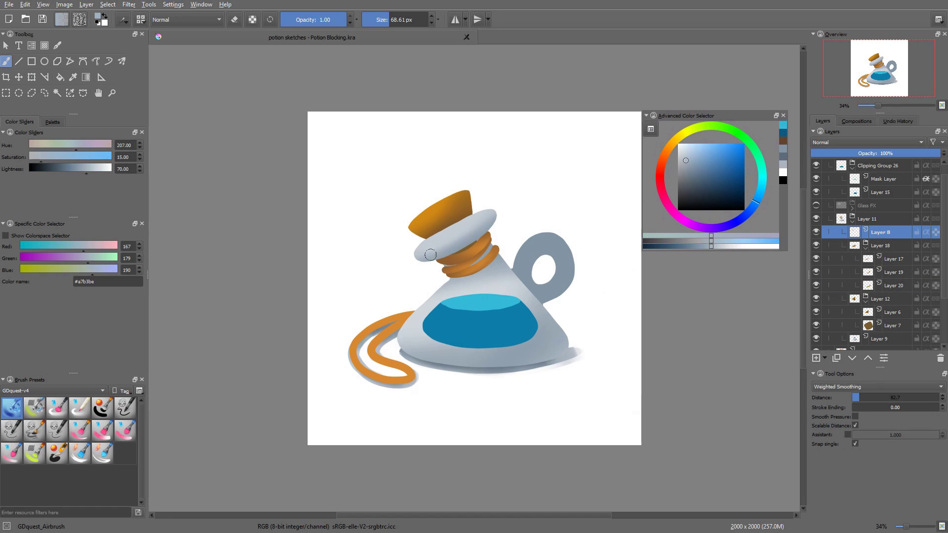
{"action": "key", "text": "slash"}
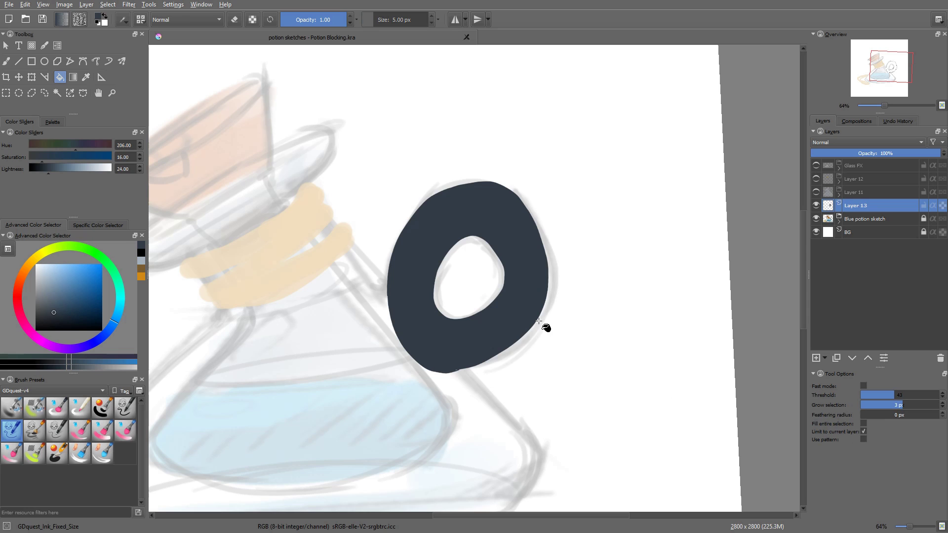
- Liquify the dark handle ring, pushing its top, right and lower-right edges outward
{"action": "key", "text": "ctrl+t"}
{"action": "left_click", "coordinate": [869, 387]}
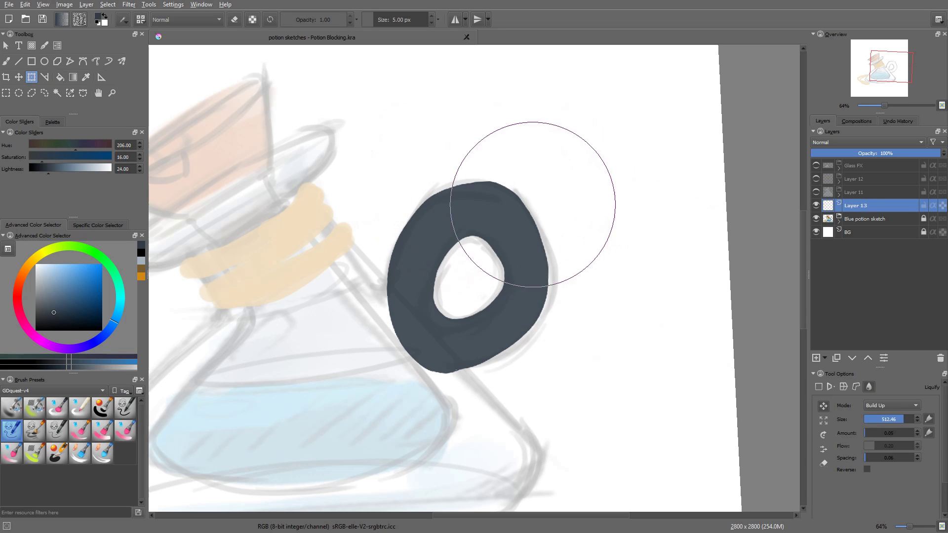
{"action": "left_click_drag", "start_coordinate": [481, 179], "coordinate": [502, 159]}
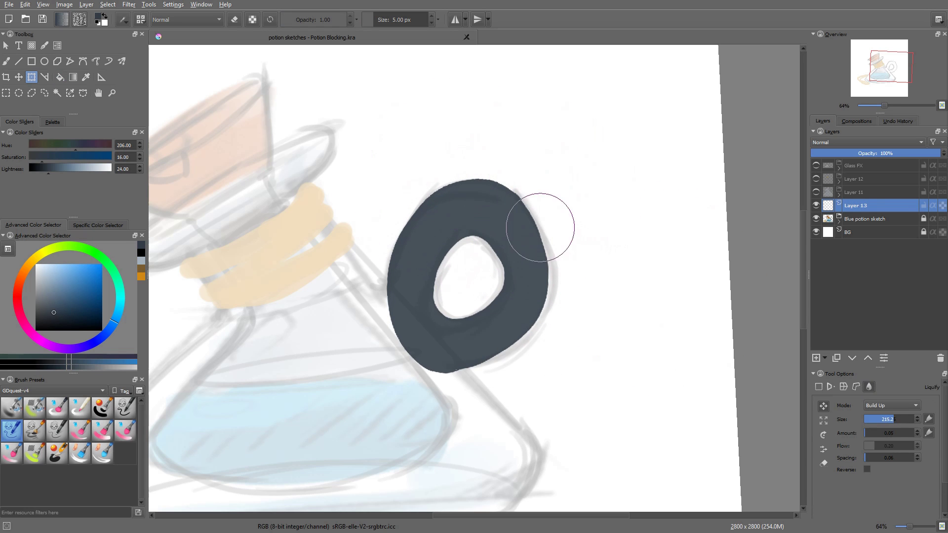
{"action": "left_click_drag", "start_coordinate": [541, 227], "coordinate": [568, 227]}
{"action": "left_click_drag", "start_coordinate": [535, 230], "coordinate": [546, 230]}
{"action": "mouse_move", "coordinate": [550, 295]}
{"action": "left_mouse_down"}
{"action": "mouse_move", "coordinate": [553, 272]}
{"action": "mouse_move", "coordinate": [527, 361]}
{"action": "mouse_move", "coordinate": [465, 379]}
{"action": "mouse_move", "coordinate": [496, 394]}
{"action": "mouse_move", "coordinate": [467, 371]}
{"action": "left_mouse_up"}
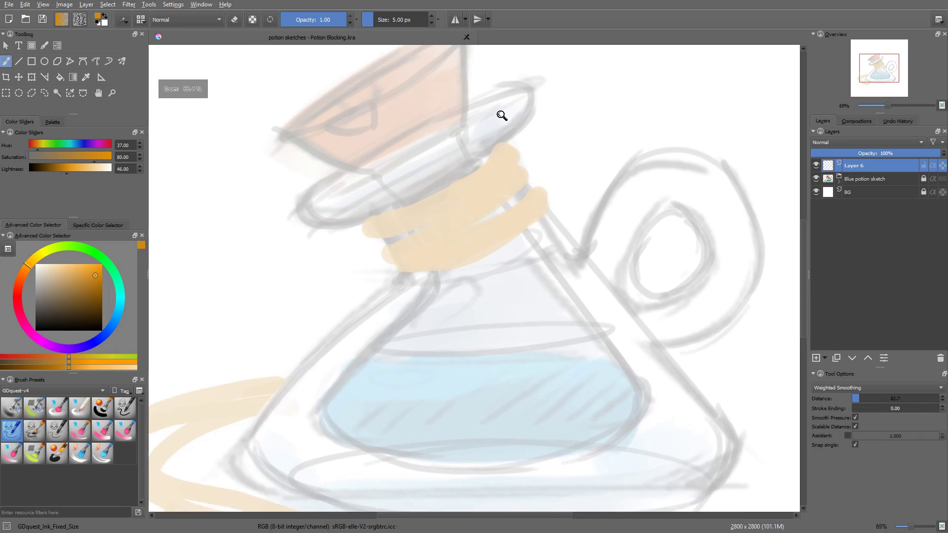
- Trace the cork's orange outline on Layer 6, rotating the view to follow its edges
{"action": "left_click_drag", "start_coordinate": [501, 115], "coordinate": [500, 105]}
{"action": "left_click_drag", "start_coordinate": [490, 148], "coordinate": [510, 292]}
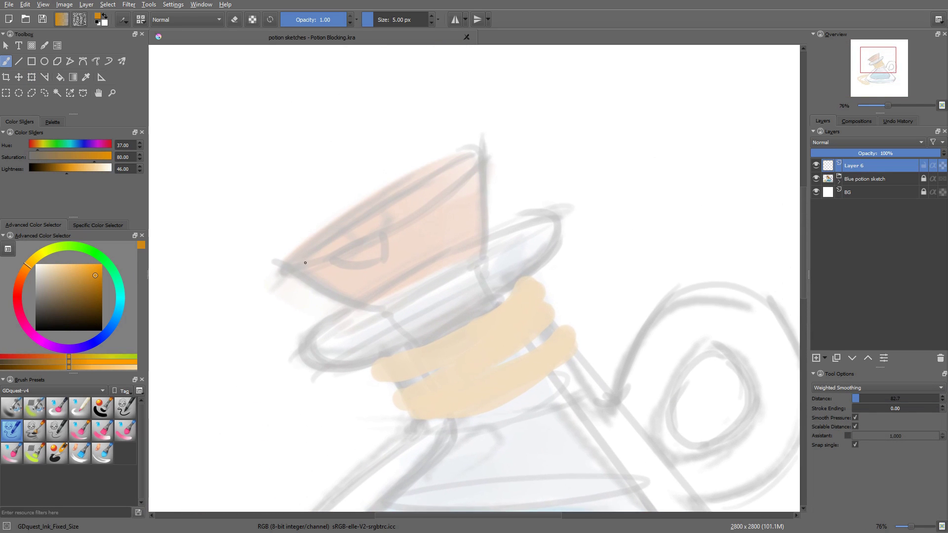
{"action": "mouse_move", "coordinate": [285, 267]}
{"action": "left_mouse_down"}
{"action": "mouse_move", "coordinate": [336, 218]}
{"action": "mouse_move", "coordinate": [465, 150]}
{"action": "mouse_move", "coordinate": [479, 151]}
{"action": "mouse_move", "coordinate": [486, 218]}
{"action": "left_mouse_up"}
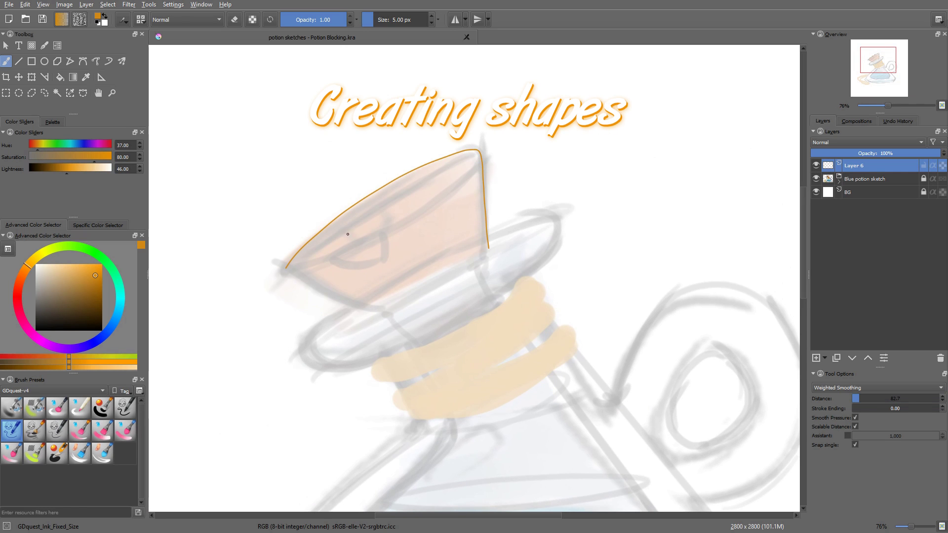
{"action": "mouse_move", "coordinate": [601, 340]}
{"action": "left_mouse_down"}
{"action": "mouse_move", "coordinate": [514, 416]}
{"action": "mouse_move", "coordinate": [489, 421]}
{"action": "left_mouse_up"}
{"action": "left_click_drag", "start_coordinate": [387, 112], "coordinate": [382, 121]}
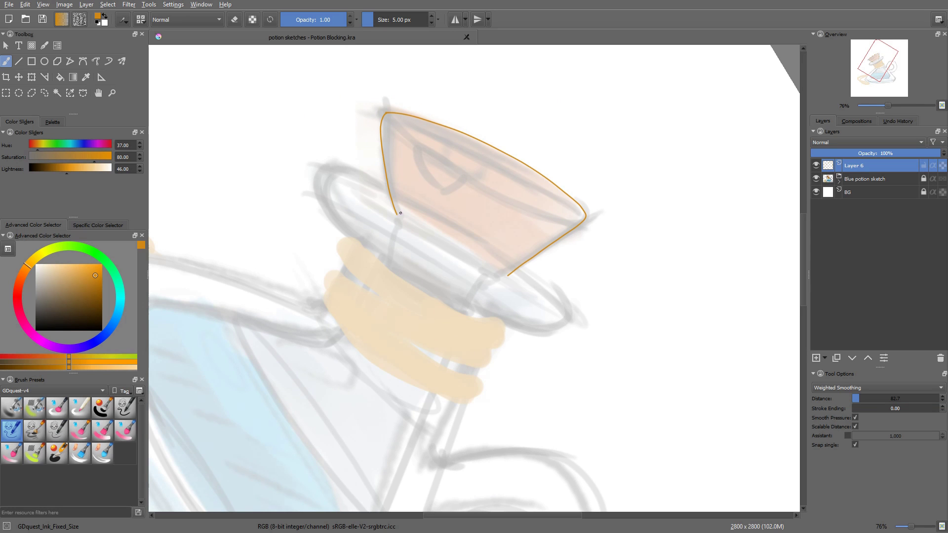
{"action": "left_click_drag", "start_coordinate": [586, 340], "coordinate": [536, 172]}
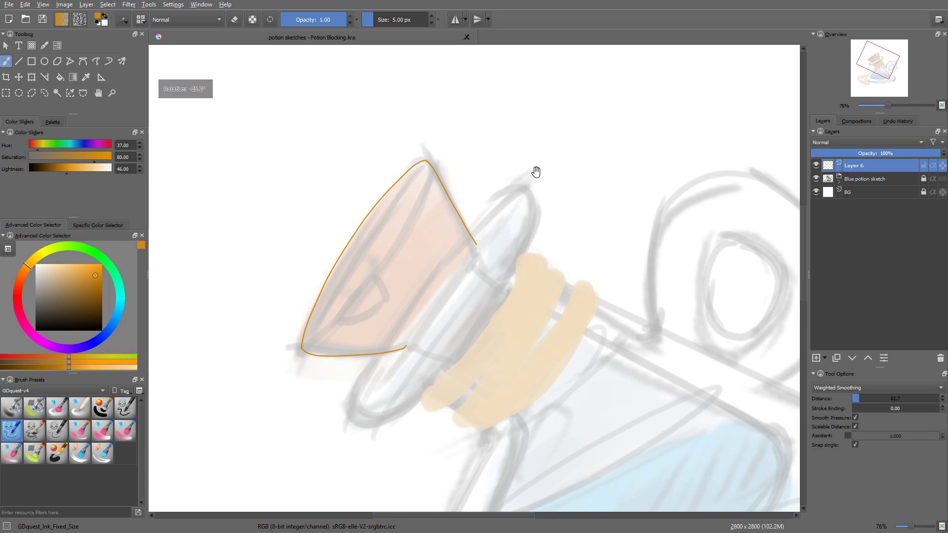
{"action": "left_click_drag", "start_coordinate": [403, 347], "coordinate": [476, 267]}
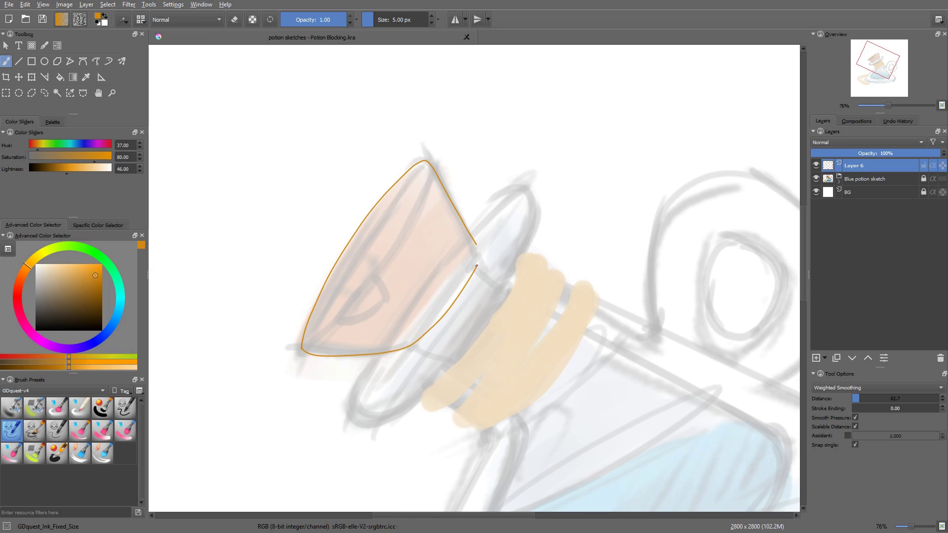
- Redo the cork's right side with lower Weighted Smoothing distance and close the outline
{"action": "key", "text": "ctrl+z"}
{"action": "left_click_drag", "start_coordinate": [404, 348], "coordinate": [483, 252]}
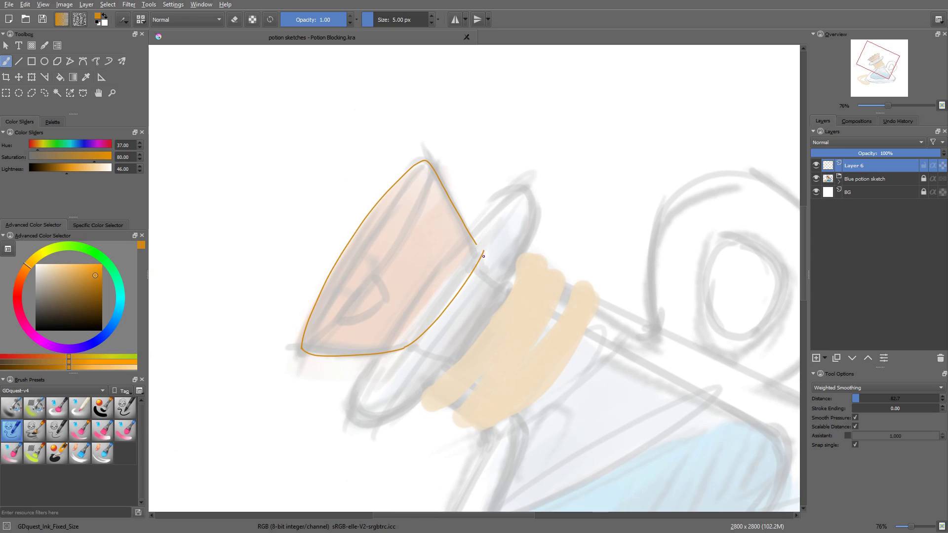
{"action": "key", "text": "ctrl+z"}
{"action": "key", "text": "ctrl+z"}
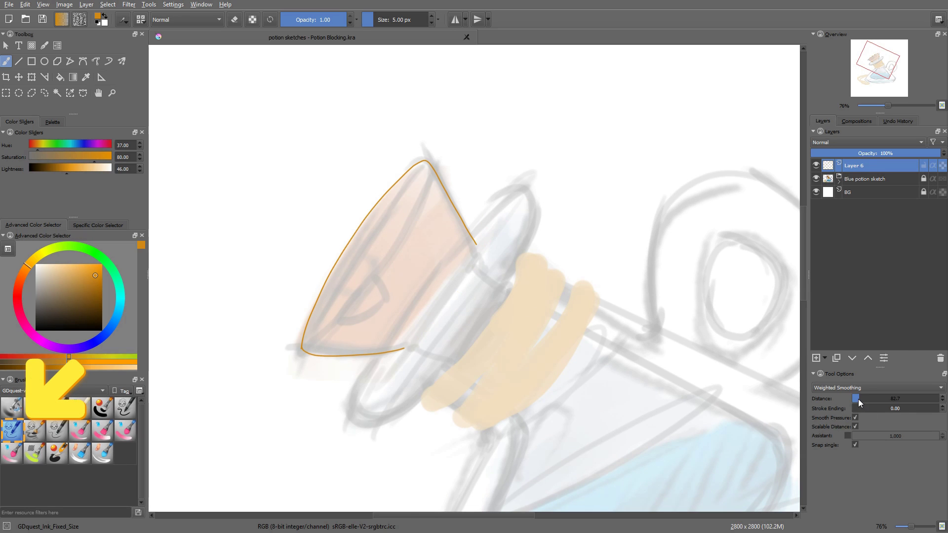
{"action": "left_click", "coordinate": [857, 400]}
{"action": "left_click_drag", "start_coordinate": [403, 349], "coordinate": [422, 333]}
{"action": "left_click_drag", "start_coordinate": [472, 267], "coordinate": [477, 255]}
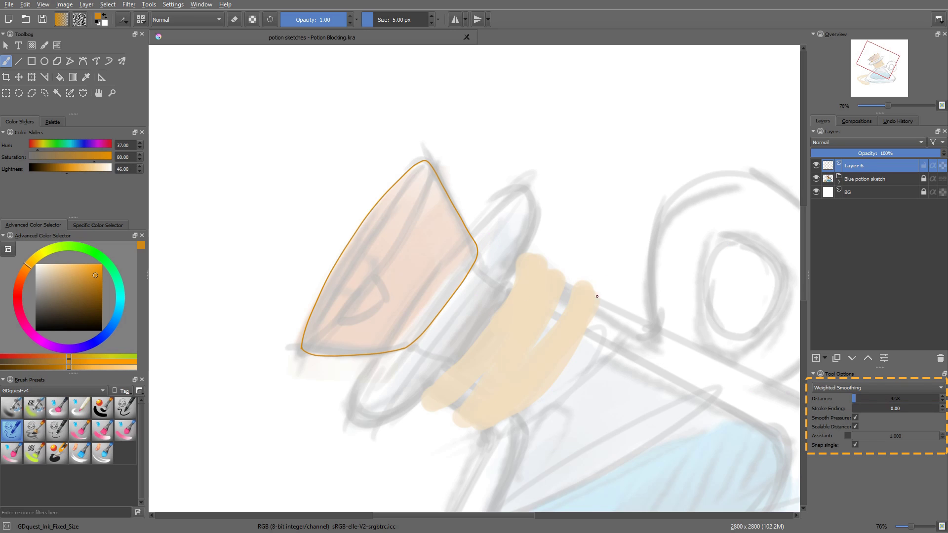
- Reset the view level and start a Liquify transform on the cork with a smaller brush
{"action": "key", "text": "2"}
{"action": "key", "text": "5"}
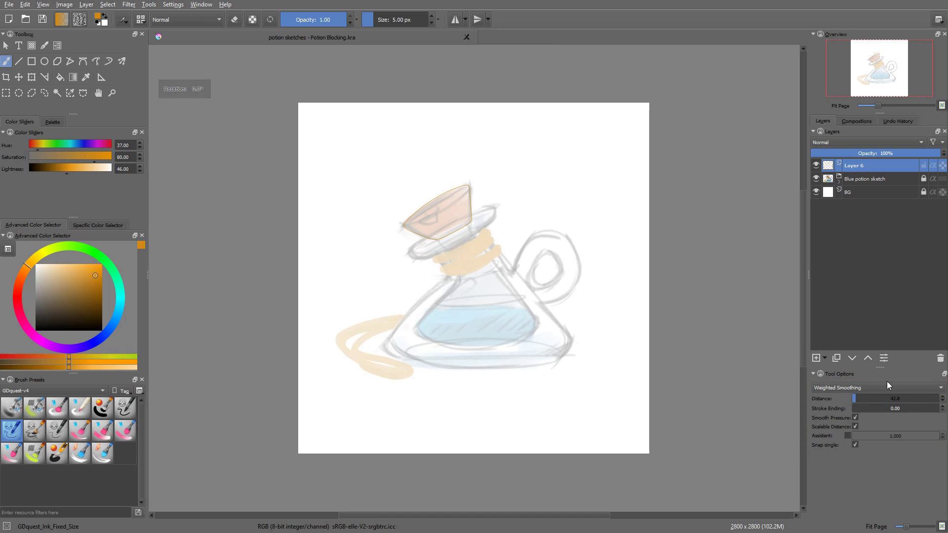
{"action": "key", "text": "ctrl+t"}
{"action": "key", "text": "plus"}
{"action": "key", "text": "plus"}
{"action": "key", "text": "plus"}
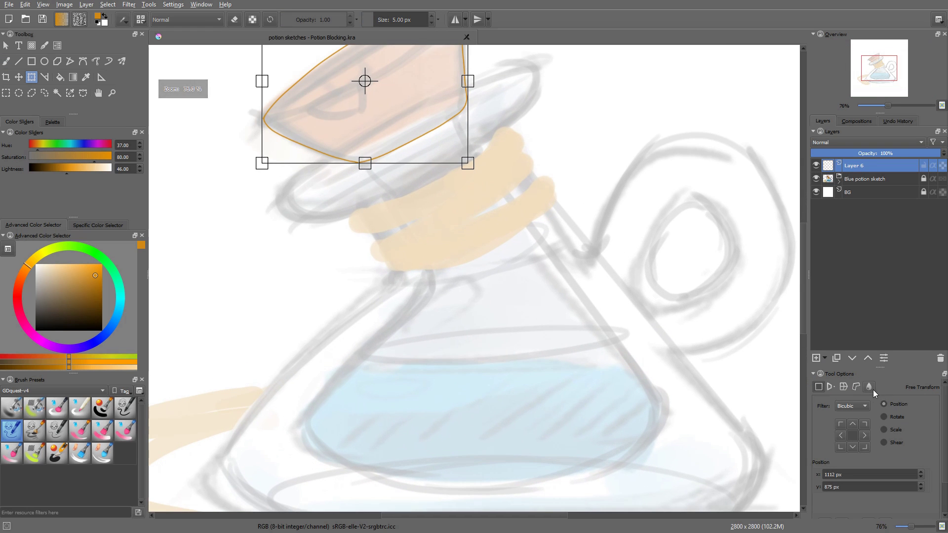
{"action": "left_click", "coordinate": [871, 388]}
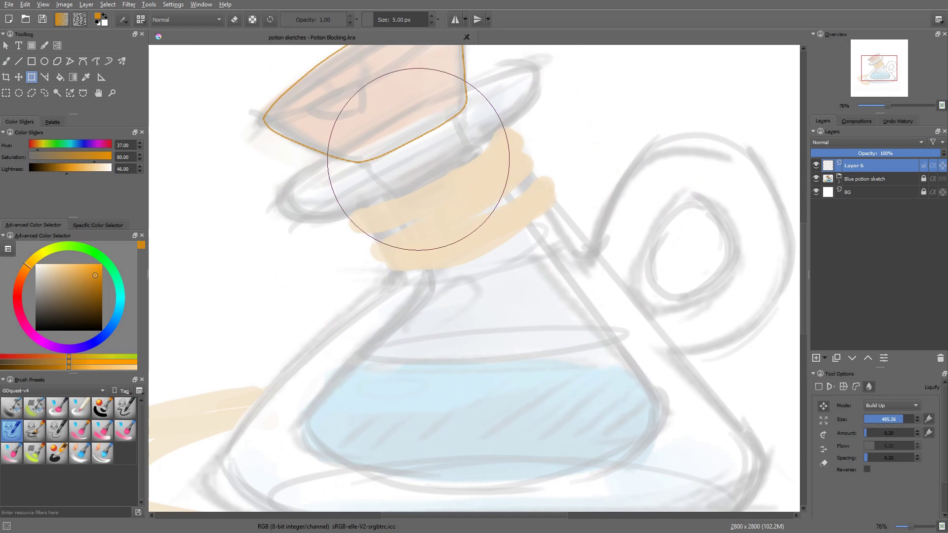
{"action": "left_click_drag", "start_coordinate": [456, 153], "coordinate": [383, 152]}
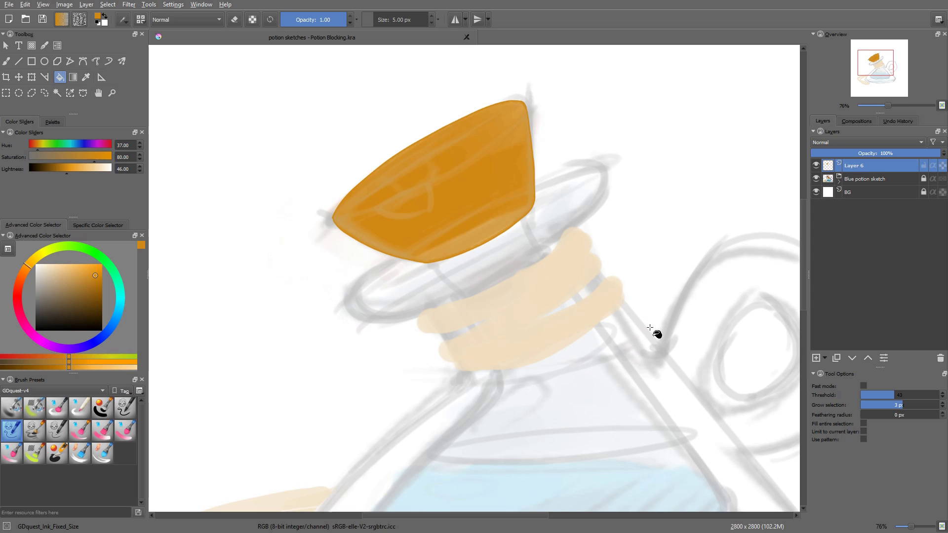
- Refill the cork solid orange with Limit to current layer on, then sample the rope's beige
{"action": "key", "text": "ctrl+z"}
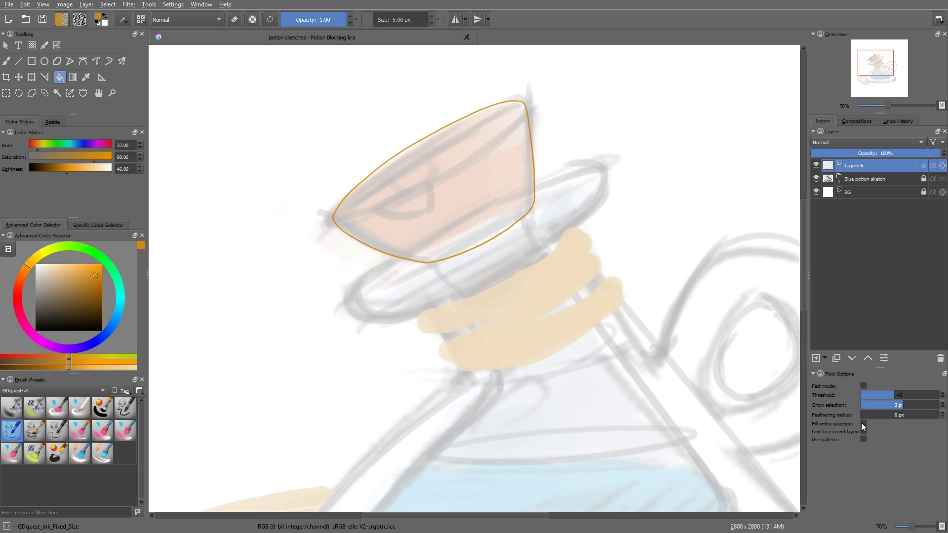
{"action": "left_click", "coordinate": [864, 433]}
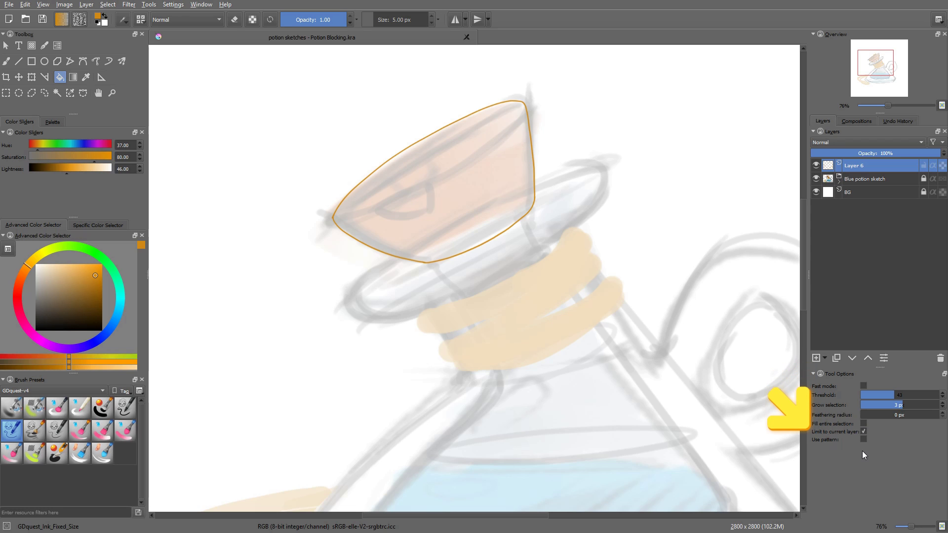
{"action": "left_click", "coordinate": [473, 203]}
{"action": "key", "text": "ctrl+z"}
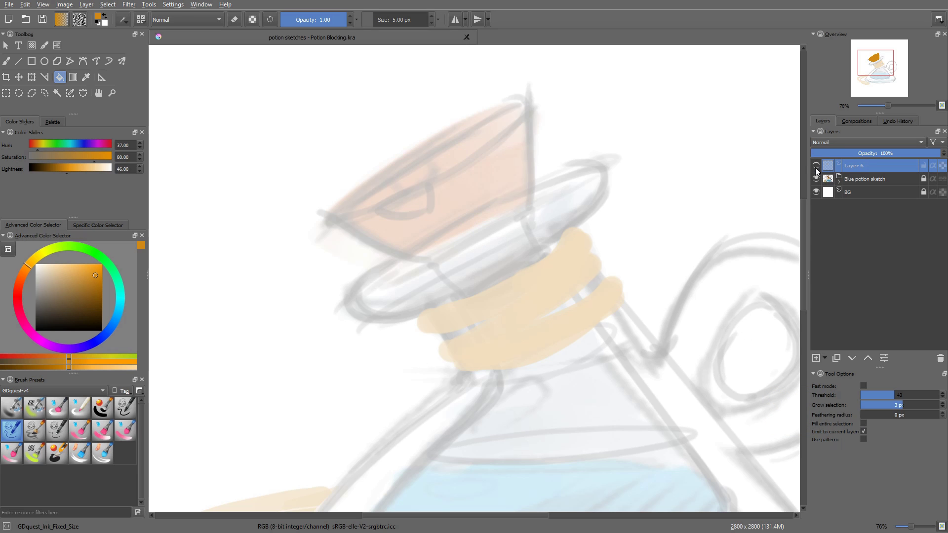
{"action": "key", "text": "ctrl+shift+z"}
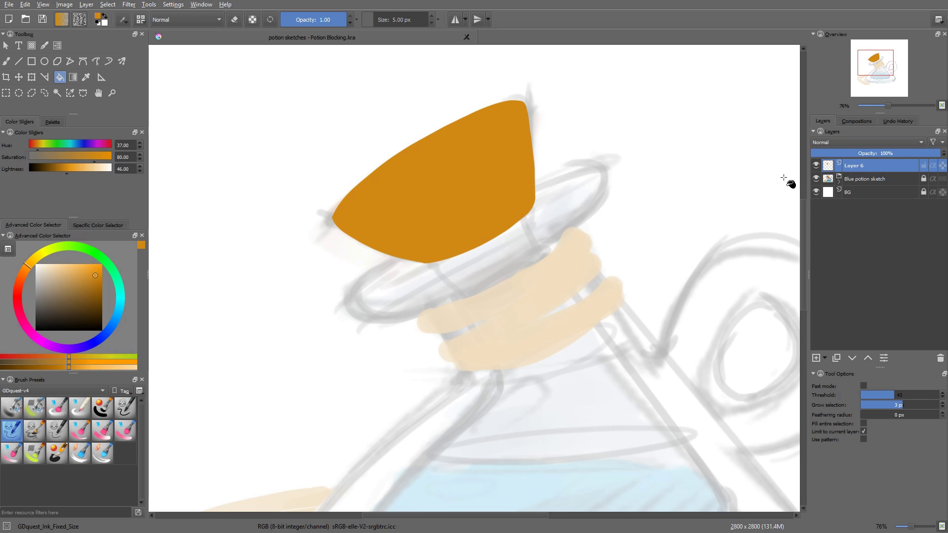
{"action": "left_click", "coordinate": [563, 264], "text": "ctrl"}
{"action": "mouse_move", "coordinate": [578, 258]}
{"action": "left_mouse_down"}
{"action": "mouse_move", "coordinate": [548, 300]}
{"action": "mouse_move", "coordinate": [561, 287]}
{"action": "left_mouse_up"}
- Outline the bottle's left side on Layer 9 and bucket-fill the body grey-blue
{"action": "key", "text": "b"}
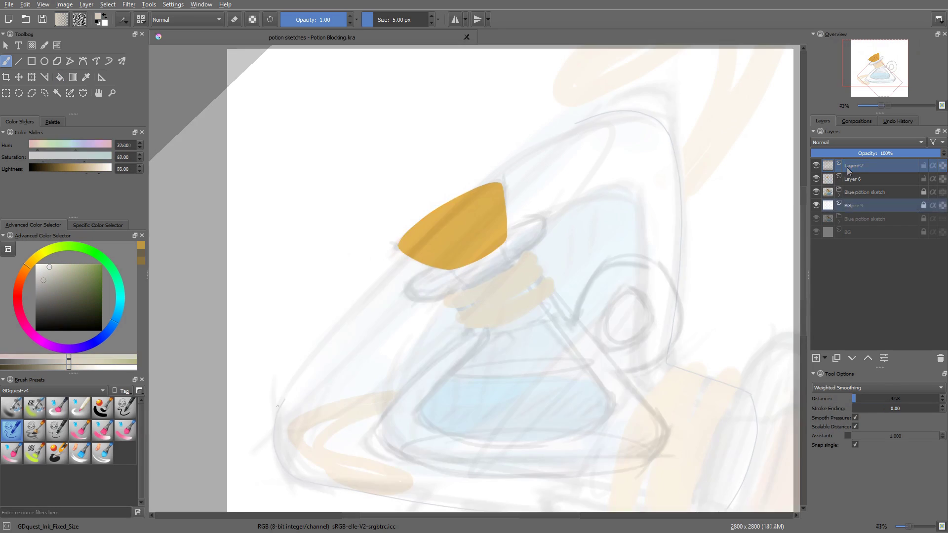
{"action": "mouse_move", "coordinate": [285, 399]}
{"action": "left_mouse_down"}
{"action": "mouse_move", "coordinate": [303, 367]}
{"action": "mouse_move", "coordinate": [483, 181]}
{"action": "mouse_move", "coordinate": [603, 117]}
{"action": "left_mouse_up"}
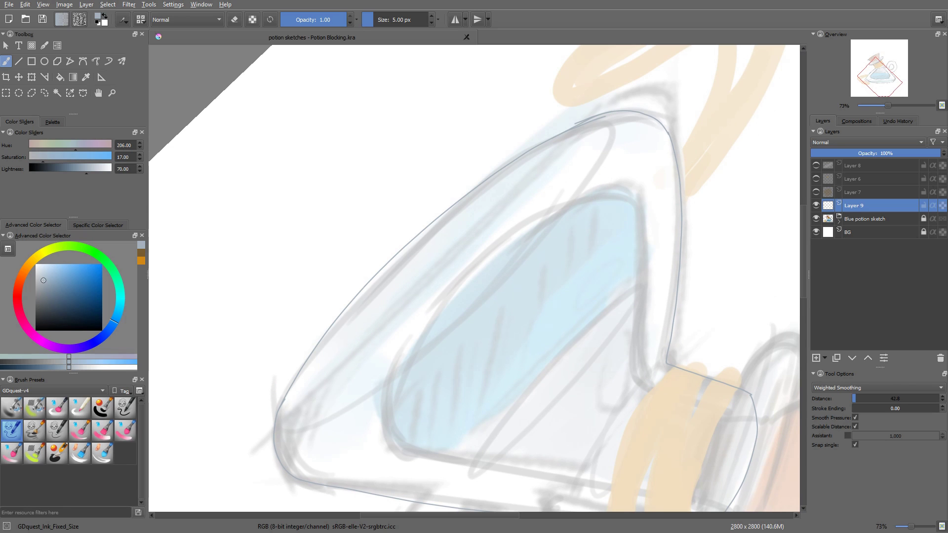
{"action": "key", "text": "f"}
{"action": "left_click", "coordinate": [543, 292]}
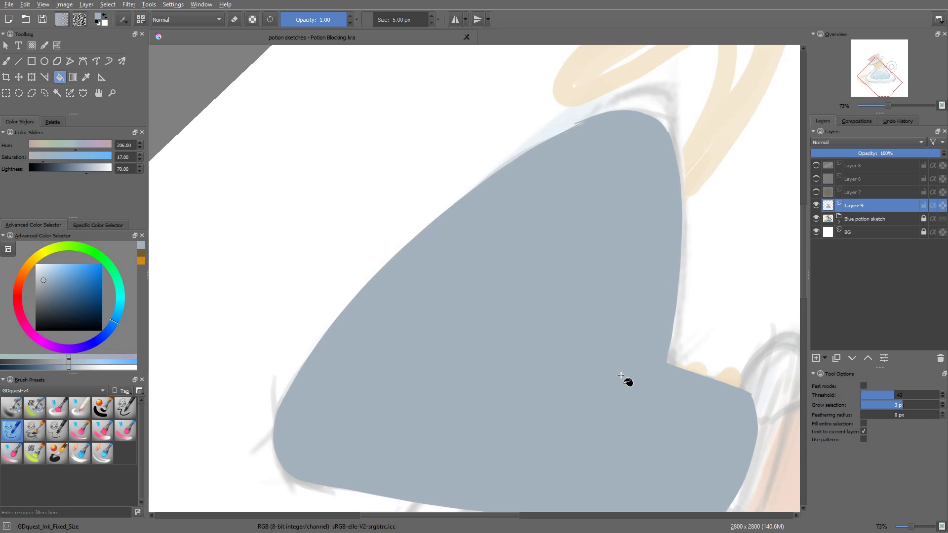
- Reframe the view on the bottle's base and left edge, undoing a stray edge stroke
{"action": "key", "text": "2"}
{"action": "key", "text": "5"}
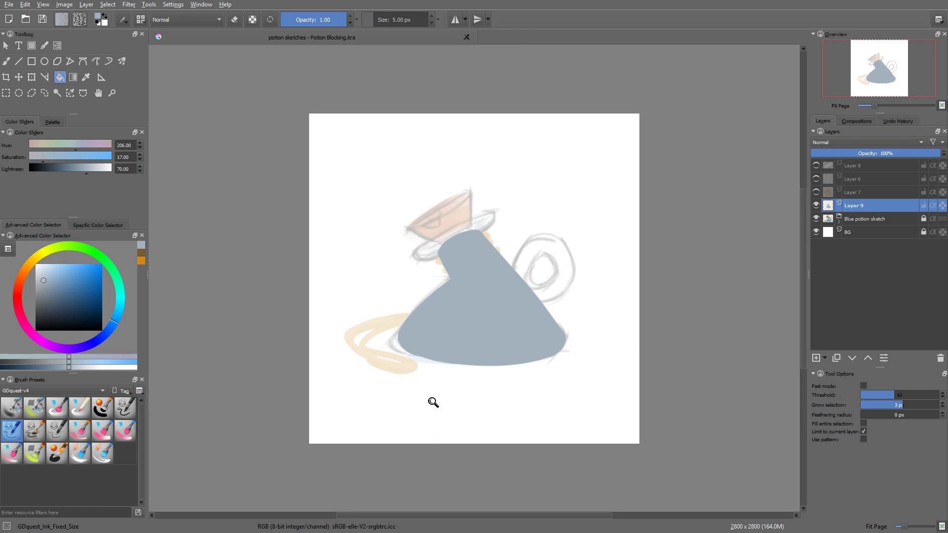
{"action": "left_click_drag", "start_coordinate": [433, 402], "coordinate": [494, 336]}
{"action": "left_click_drag", "start_coordinate": [418, 431], "coordinate": [487, 233]}
{"action": "key", "text": "b"}
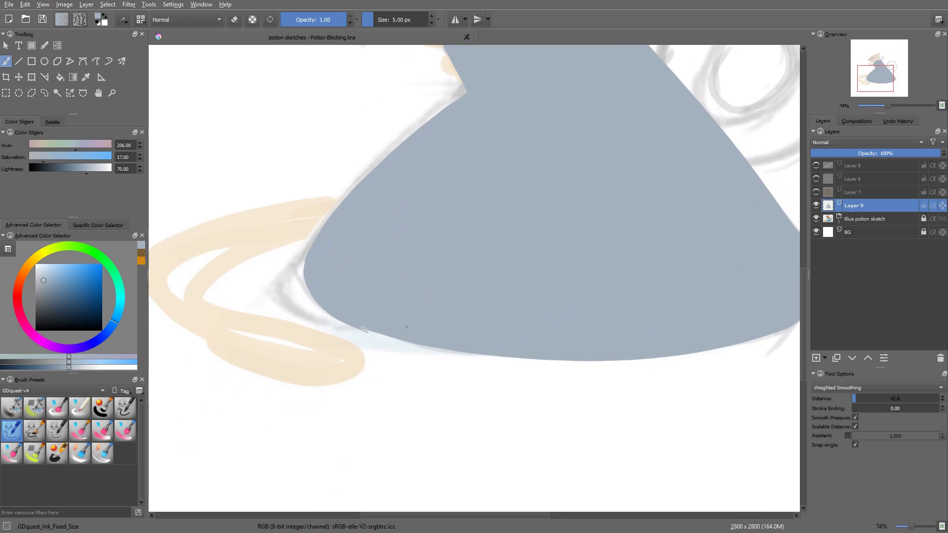
{"action": "mouse_move", "coordinate": [510, 355]}
{"action": "left_mouse_down"}
{"action": "mouse_move", "coordinate": [494, 384]}
{"action": "mouse_move", "coordinate": [338, 362]}
{"action": "mouse_move", "coordinate": [334, 350]}
{"action": "left_mouse_up"}
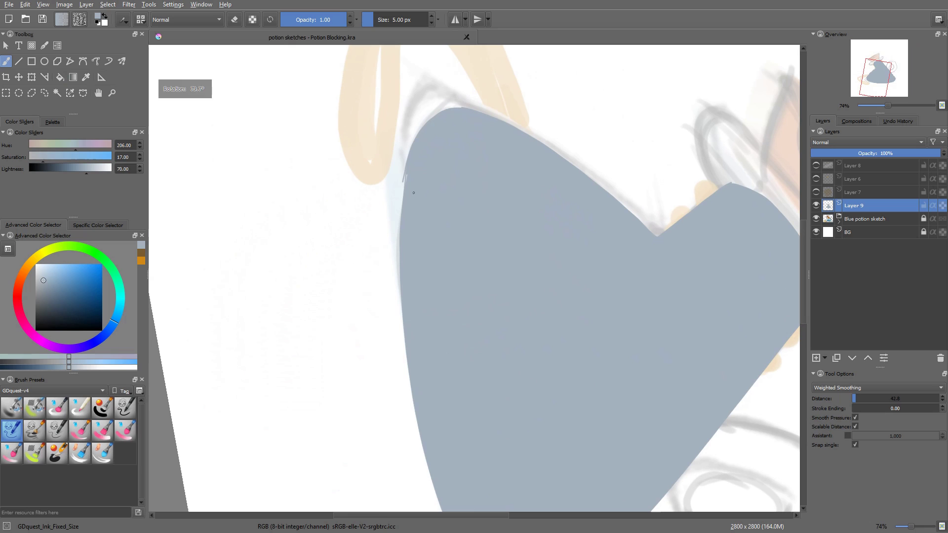
{"action": "mouse_move", "coordinate": [413, 193]}
{"action": "left_mouse_down"}
{"action": "mouse_move", "coordinate": [404, 162]}
{"action": "mouse_move", "coordinate": [402, 250]}
{"action": "left_mouse_up"}
{"action": "key", "text": "ctrl+z"}
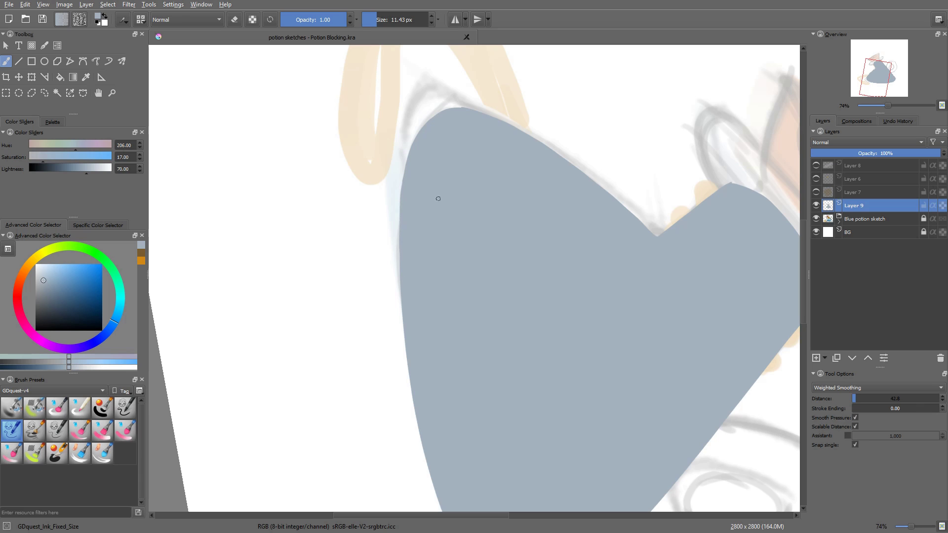
- Paint the handle ring's outer edge in dark slate down to the bottle on Layer 13
{"action": "left_click_drag", "start_coordinate": [676, 344], "coordinate": [505, 191]}
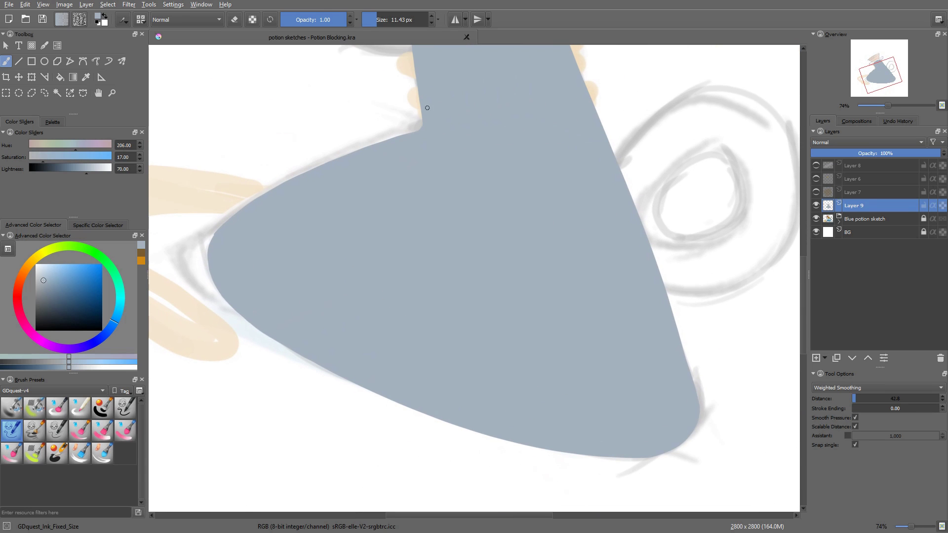
{"action": "mouse_move", "coordinate": [635, 342]}
{"action": "left_mouse_down"}
{"action": "mouse_move", "coordinate": [692, 259]}
{"action": "mouse_move", "coordinate": [649, 301]}
{"action": "mouse_move", "coordinate": [652, 313]}
{"action": "left_mouse_up"}
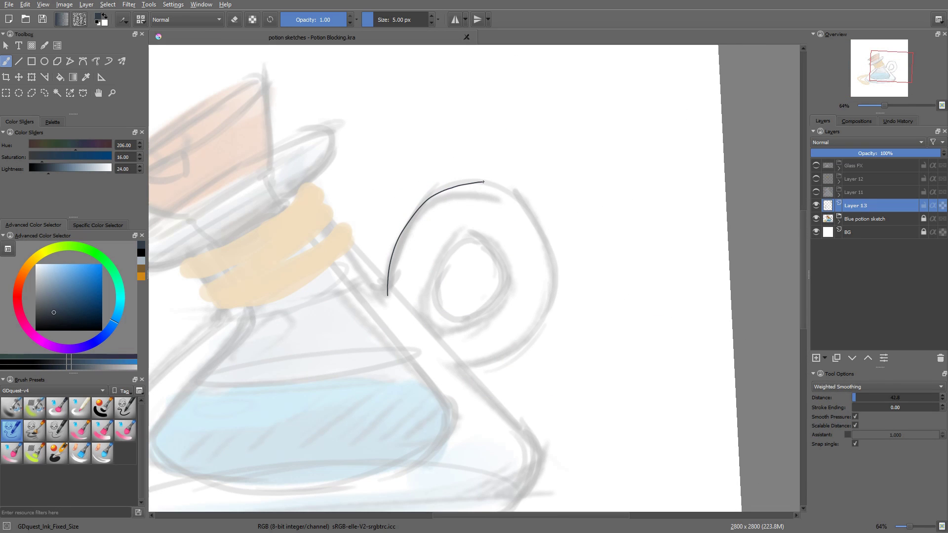
{"action": "mouse_move", "coordinate": [482, 182]}
{"action": "left_mouse_down"}
{"action": "mouse_move", "coordinate": [515, 194]}
{"action": "mouse_move", "coordinate": [537, 231]}
{"action": "mouse_move", "coordinate": [548, 279]}
{"action": "mouse_move", "coordinate": [509, 346]}
{"action": "mouse_move", "coordinate": [454, 370]}
{"action": "left_mouse_up"}
{"action": "left_click_drag", "start_coordinate": [388, 296], "coordinate": [407, 351]}
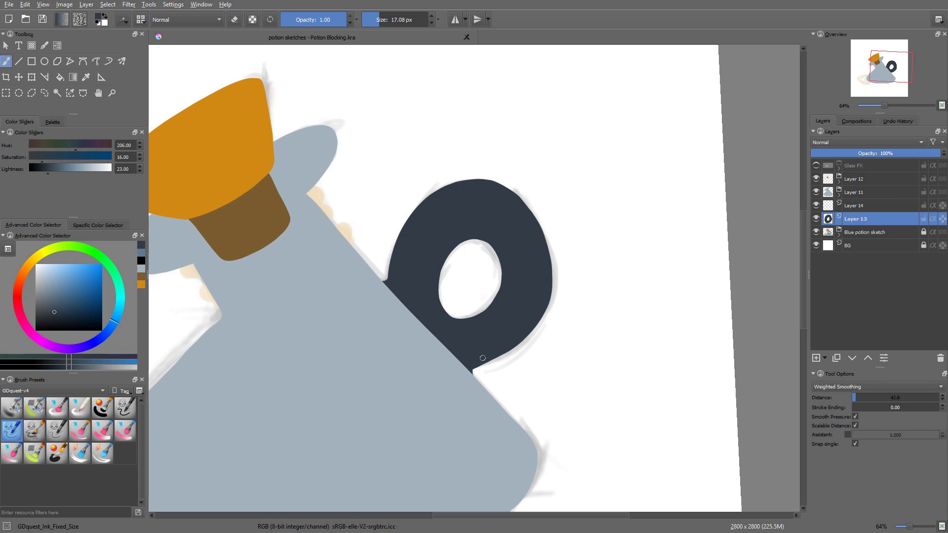
- Lock the layer's alpha and recolour the handle ring steel-blue
{"action": "left_click_drag", "start_coordinate": [559, 290], "coordinate": [518, 332]}
{"action": "key", "text": "2"}
{"action": "key", "text": "slash"}
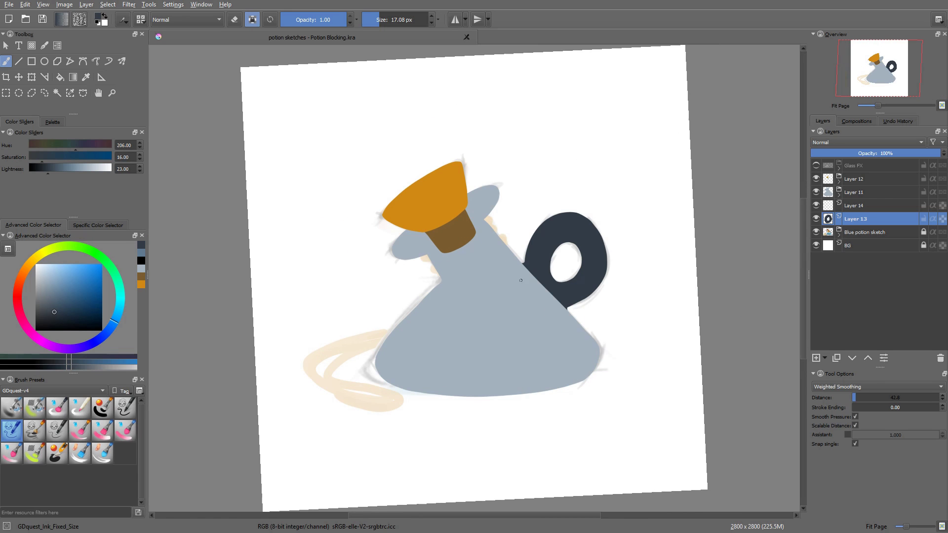
{"action": "left_click", "coordinate": [520, 280], "text": "ctrl"}
{"action": "right_click", "coordinate": [520, 289]}
{"action": "left_click", "coordinate": [515, 290]}
{"action": "key", "text": "shift+BackSpace"}
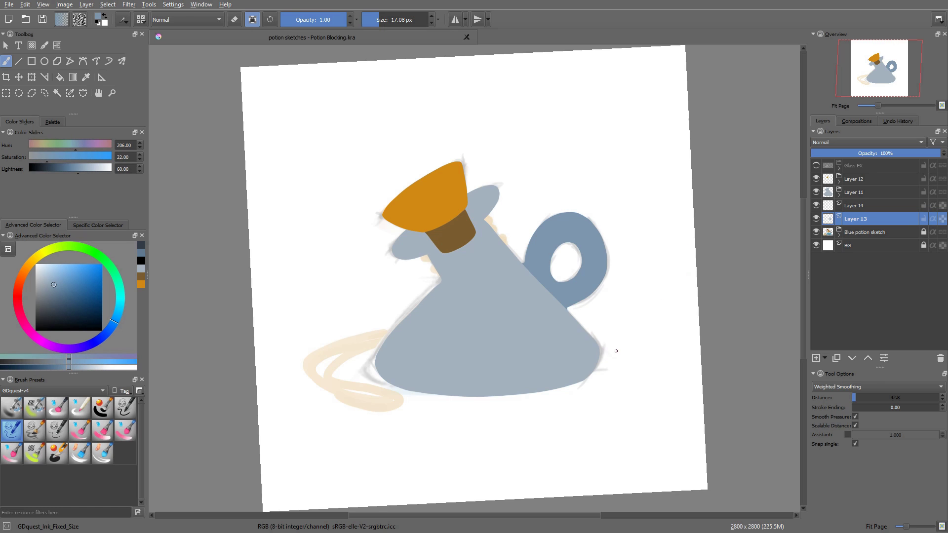
- Bucket-fill the outlined potion liquid on Layer 15 in steel-blue
{"action": "right_click", "coordinate": [576, 330]}
{"action": "left_click", "coordinate": [577, 327]}
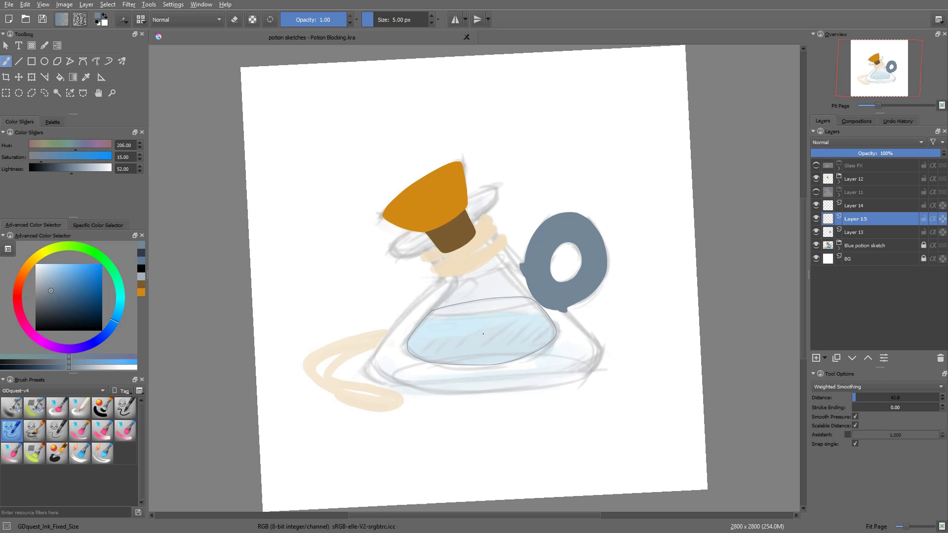
{"action": "key", "text": "f"}
{"action": "left_click", "coordinate": [538, 353]}
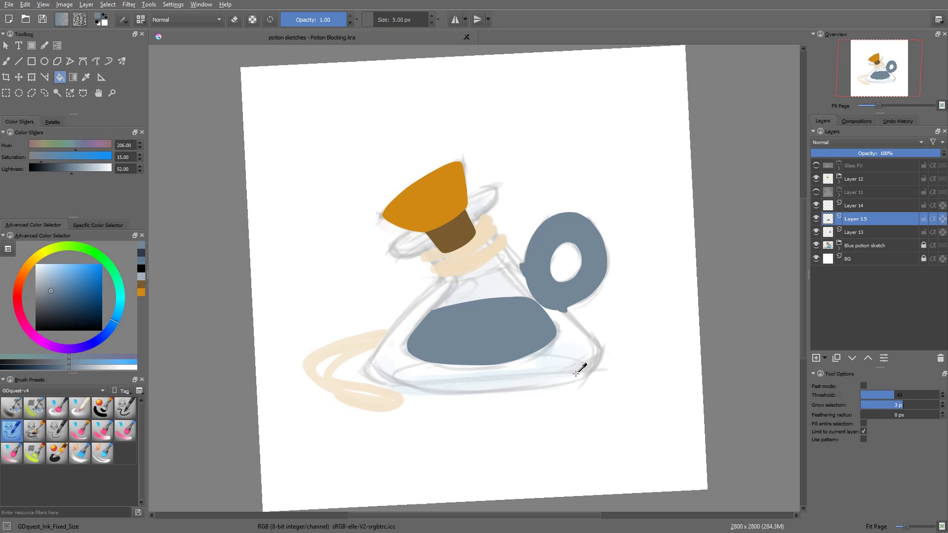
- Refill the liquid with a slightly darker cyan at hue 190, then unlock transparency
{"action": "left_click", "coordinate": [77, 271]}
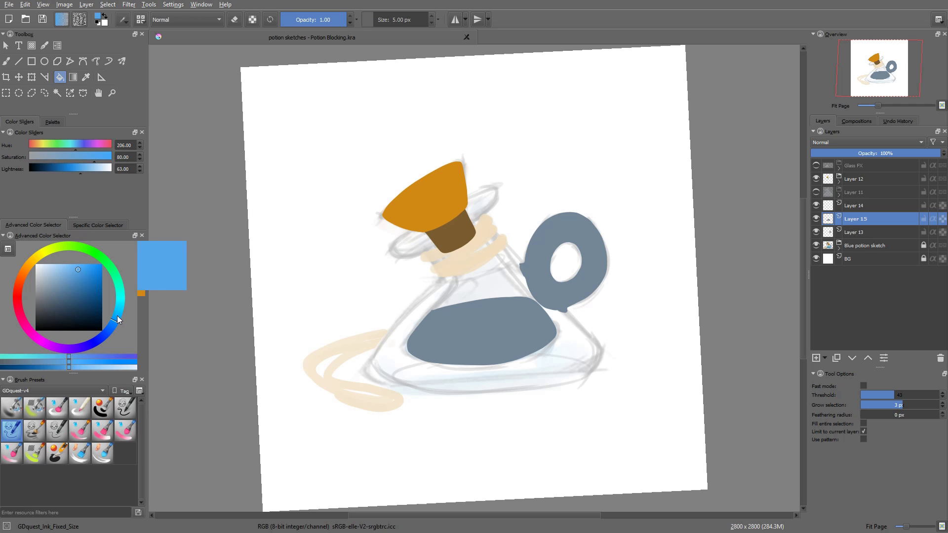
{"action": "left_click_drag", "start_coordinate": [117, 316], "coordinate": [121, 306]}
{"action": "left_click", "coordinate": [84, 276]}
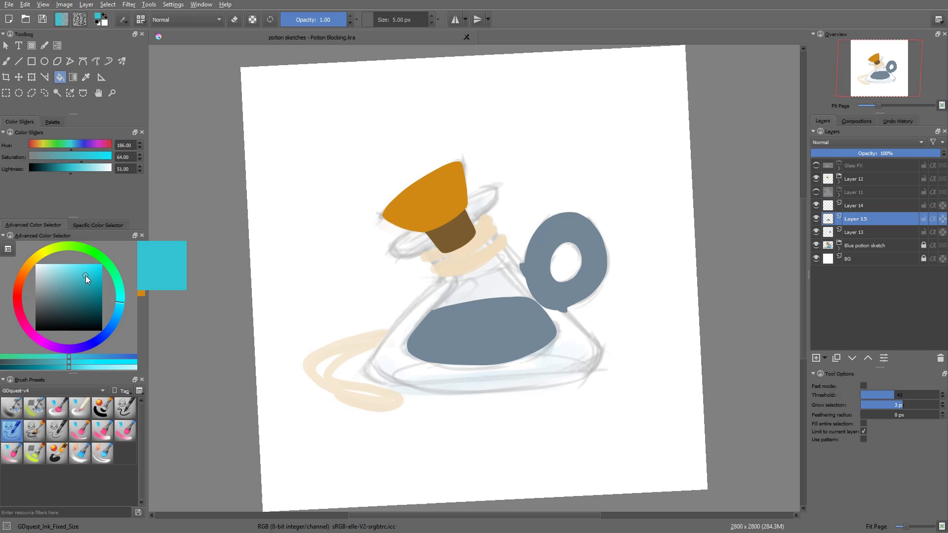
{"action": "left_click", "coordinate": [120, 306]}
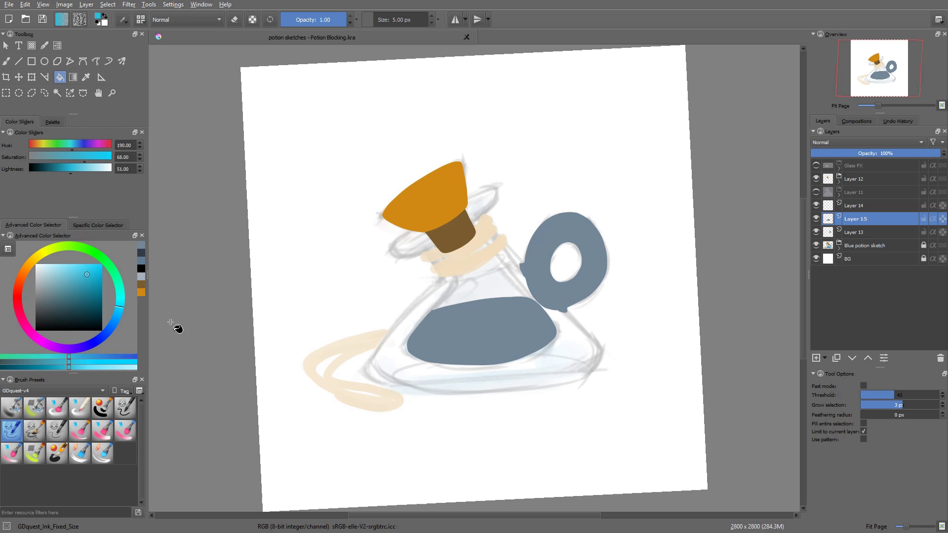
{"action": "left_click", "coordinate": [568, 372]}
{"action": "key", "text": "slash"}
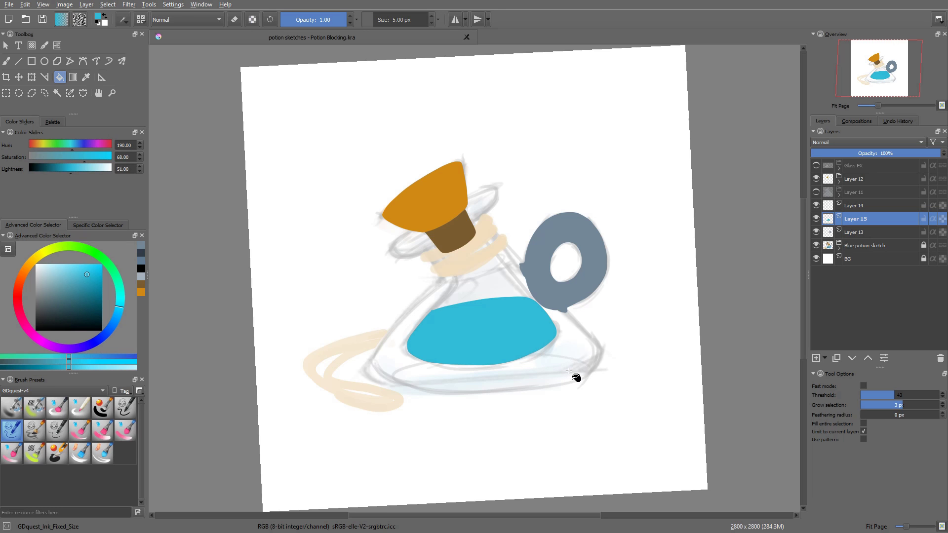
{"action": "key", "text": "ctrl+t"}
{"action": "left_click", "coordinate": [869, 387]}
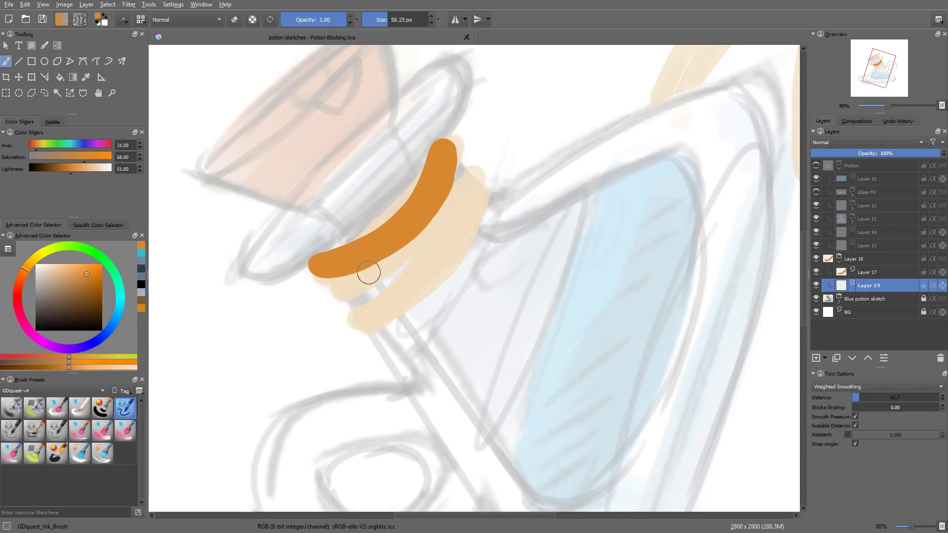
- Paint an orange band around the bottle neck, then an orange rope coil on a new layer
{"action": "mouse_move", "coordinate": [341, 275]}
{"action": "left_mouse_down"}
{"action": "mouse_move", "coordinate": [393, 264]}
{"action": "mouse_move", "coordinate": [443, 230]}
{"action": "mouse_move", "coordinate": [493, 169]}
{"action": "left_mouse_up"}
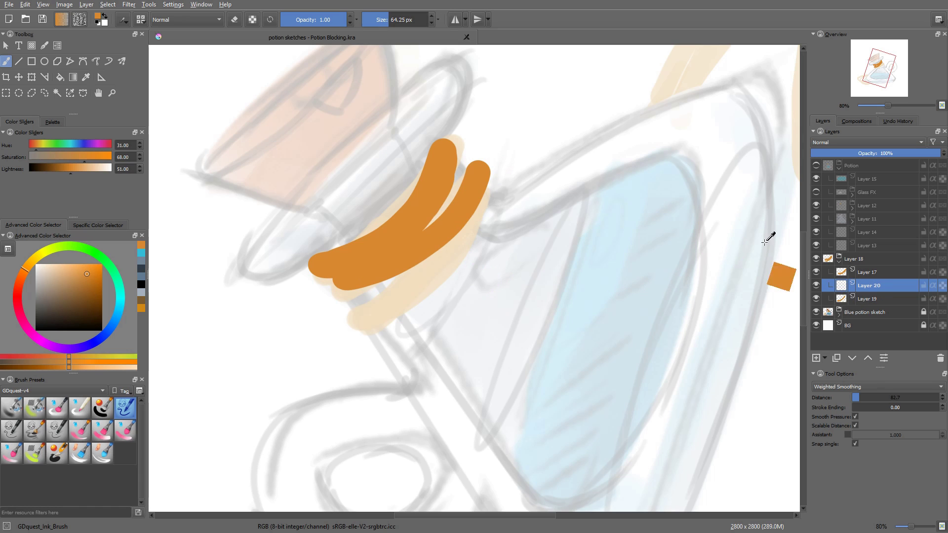
{"action": "key", "text": "Insert"}
{"action": "mouse_move", "coordinate": [369, 328]}
{"action": "left_mouse_down"}
{"action": "mouse_move", "coordinate": [462, 229]}
{"action": "mouse_move", "coordinate": [473, 196]}
{"action": "mouse_move", "coordinate": [491, 190]}
{"action": "left_mouse_up"}
{"action": "key", "text": "ctrl+z"}
{"action": "mouse_move", "coordinate": [364, 304]}
{"action": "left_mouse_down"}
{"action": "mouse_move", "coordinate": [396, 299]}
{"action": "mouse_move", "coordinate": [448, 258]}
{"action": "mouse_move", "coordinate": [464, 219]}
{"action": "left_mouse_up"}
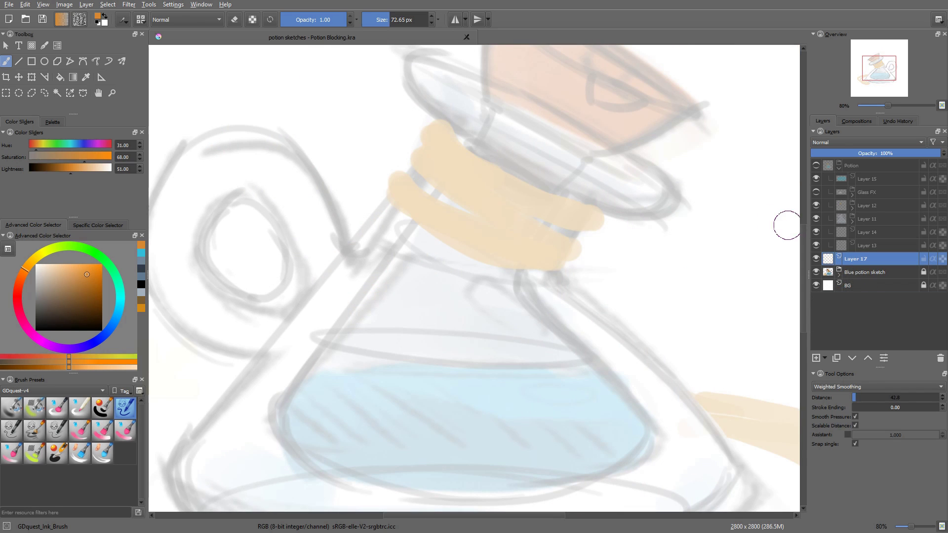
- With more stroke smoothing, paint a smooth orange collar band at about 52 px, then group the rope layers
{"action": "left_click", "coordinate": [860, 399]}
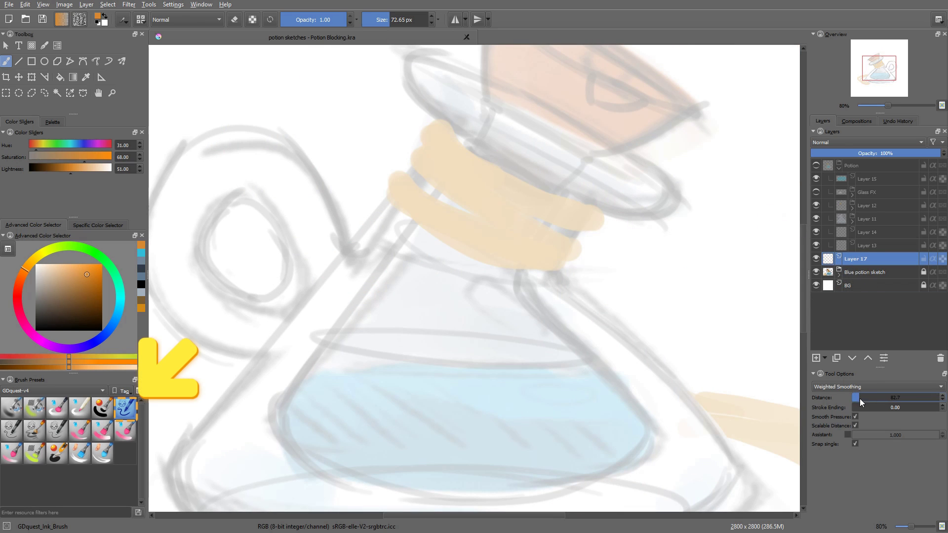
{"action": "mouse_move", "coordinate": [429, 128]}
{"action": "left_mouse_down"}
{"action": "mouse_move", "coordinate": [607, 193]}
{"action": "mouse_move", "coordinate": [438, 132]}
{"action": "mouse_move", "coordinate": [641, 184]}
{"action": "left_mouse_up"}
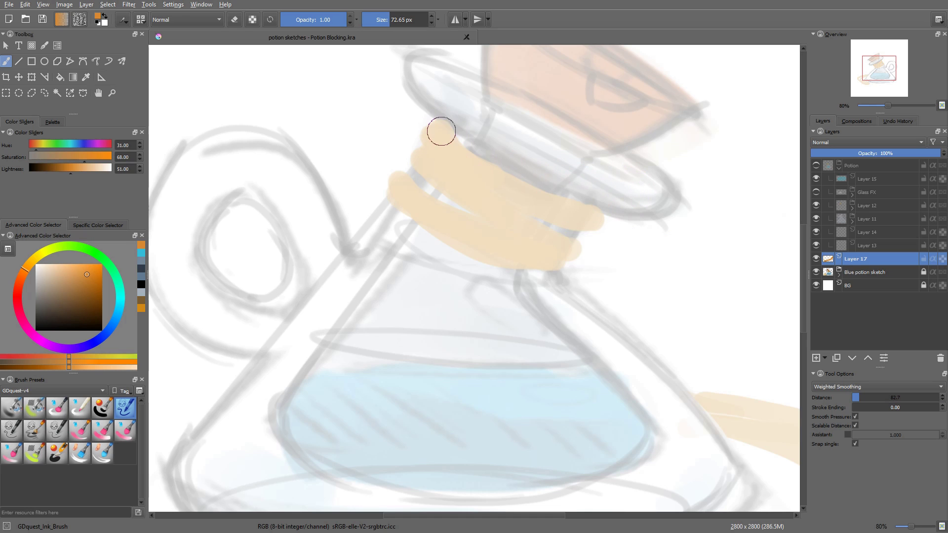
{"action": "mouse_move", "coordinate": [440, 132]}
{"action": "left_mouse_down"}
{"action": "mouse_move", "coordinate": [523, 205]}
{"action": "mouse_move", "coordinate": [617, 191]}
{"action": "left_mouse_up"}
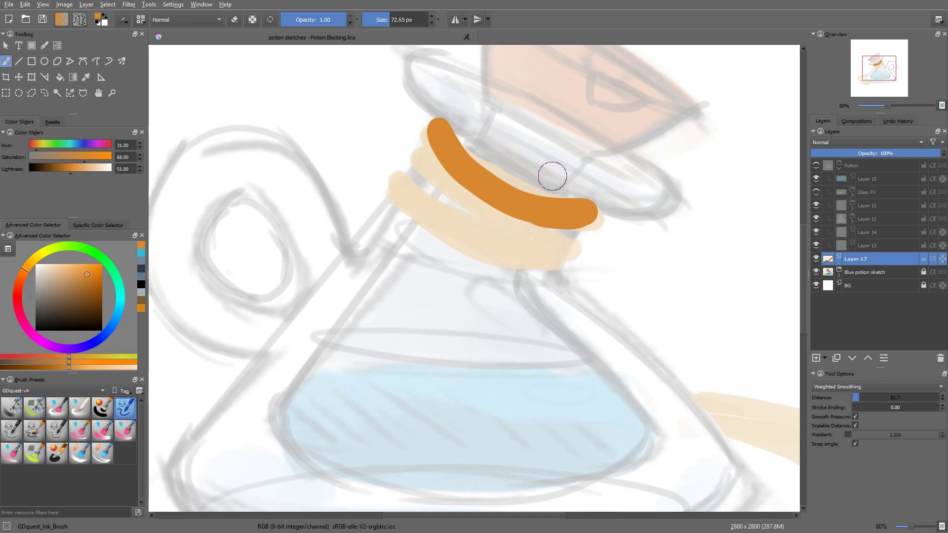
{"action": "mouse_move", "coordinate": [497, 193]}
{"action": "left_mouse_down"}
{"action": "mouse_move", "coordinate": [499, 204]}
{"action": "mouse_move", "coordinate": [564, 218]}
{"action": "mouse_move", "coordinate": [521, 207]}
{"action": "mouse_move", "coordinate": [547, 214]}
{"action": "left_mouse_up"}
{"action": "key", "text": "ctrl+z"}
{"action": "mouse_move", "coordinate": [683, 308]}
{"action": "left_mouse_down"}
{"action": "mouse_move", "coordinate": [658, 168]}
{"action": "mouse_move", "coordinate": [568, 94]}
{"action": "left_mouse_up"}
{"action": "left_click_drag", "start_coordinate": [395, 228], "coordinate": [385, 228]}
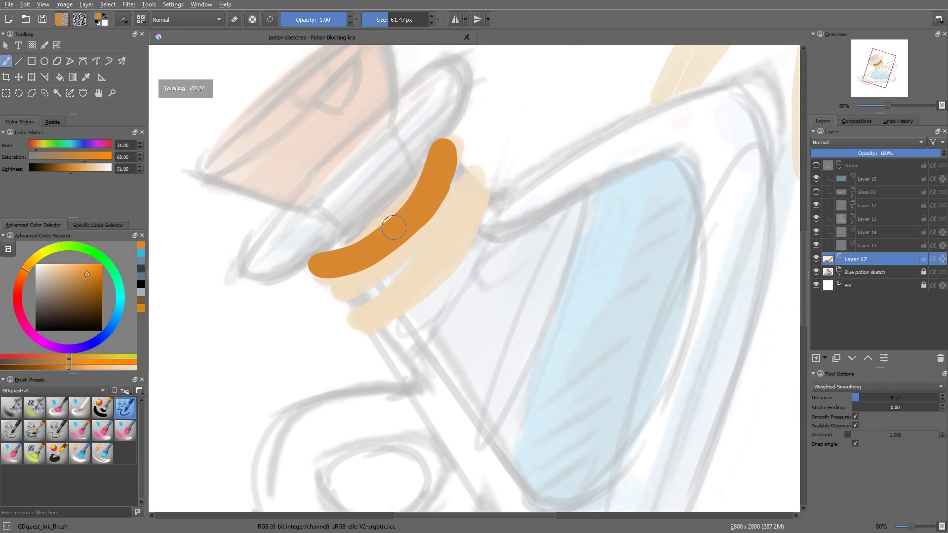
{"action": "left_click_drag", "start_coordinate": [326, 260], "coordinate": [431, 196]}
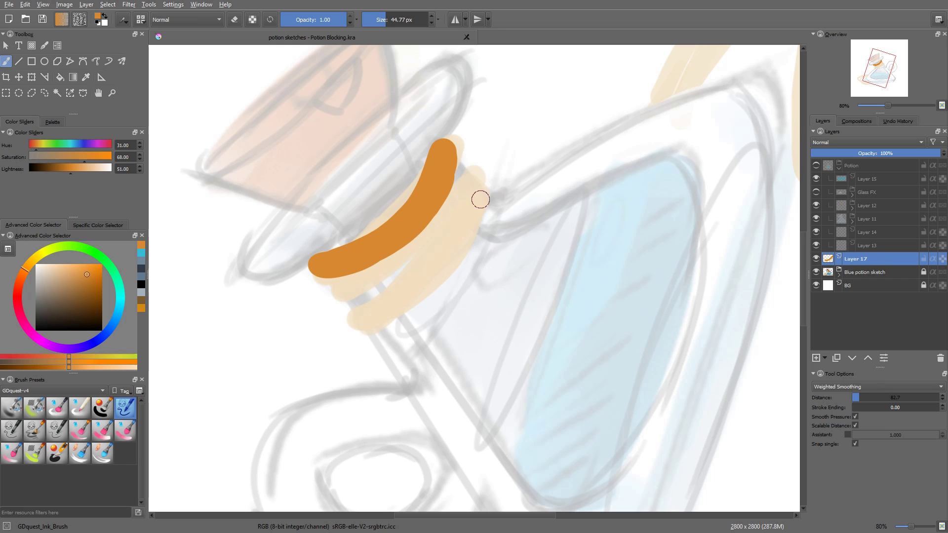
{"action": "key", "text": "ctrl+g"}
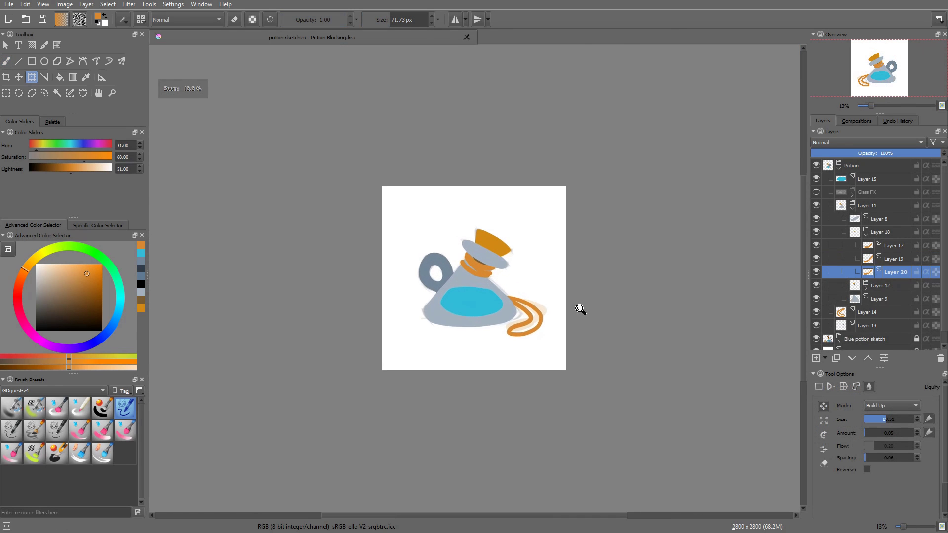
- Lighten the bottle glass on Layer 9 with the HSV/HSL adjustment
{"action": "left_click", "coordinate": [511, 307]}
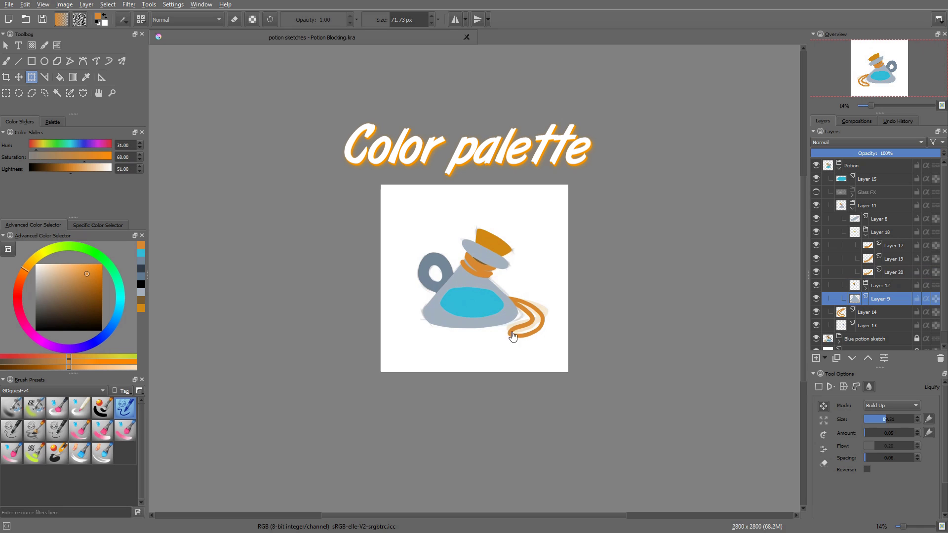
{"action": "key", "text": "ctrl+u"}
{"action": "left_click_drag", "start_coordinate": [514, 213], "coordinate": [662, 90]}
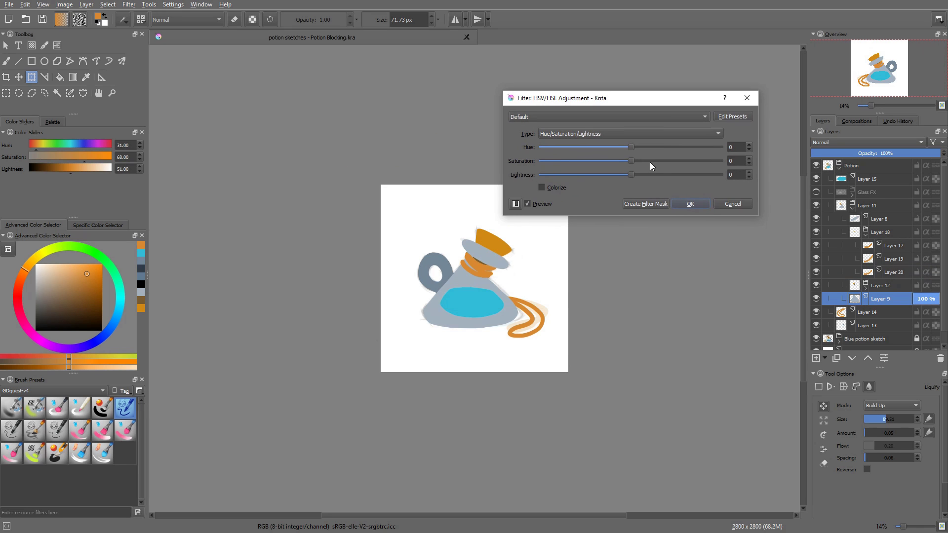
{"action": "left_click", "coordinate": [634, 175]}
{"action": "left_click_drag", "start_coordinate": [633, 175], "coordinate": [666, 179]}
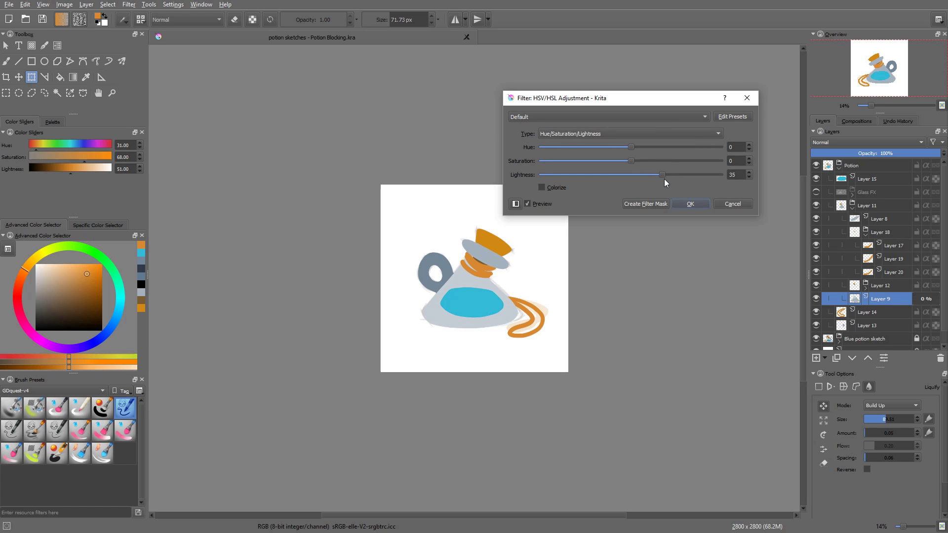
{"action": "left_click", "coordinate": [689, 204]}
- Sample the lid's grey-blue colour and lock Layer 8's transparency
{"action": "key", "text": "b"}
{"action": "left_click", "coordinate": [495, 260], "text": "ctrl"}
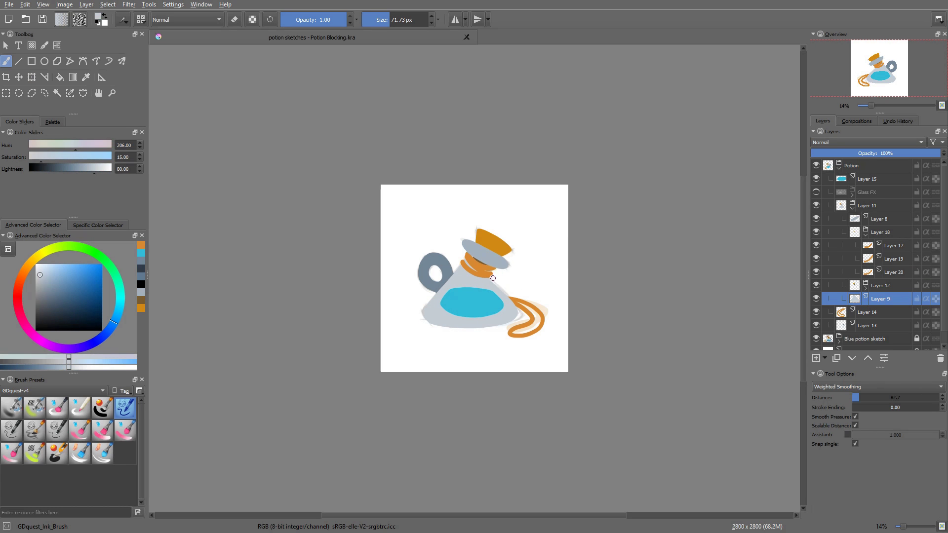
{"action": "left_click", "coordinate": [495, 260]}
{"action": "key", "text": "slash"}
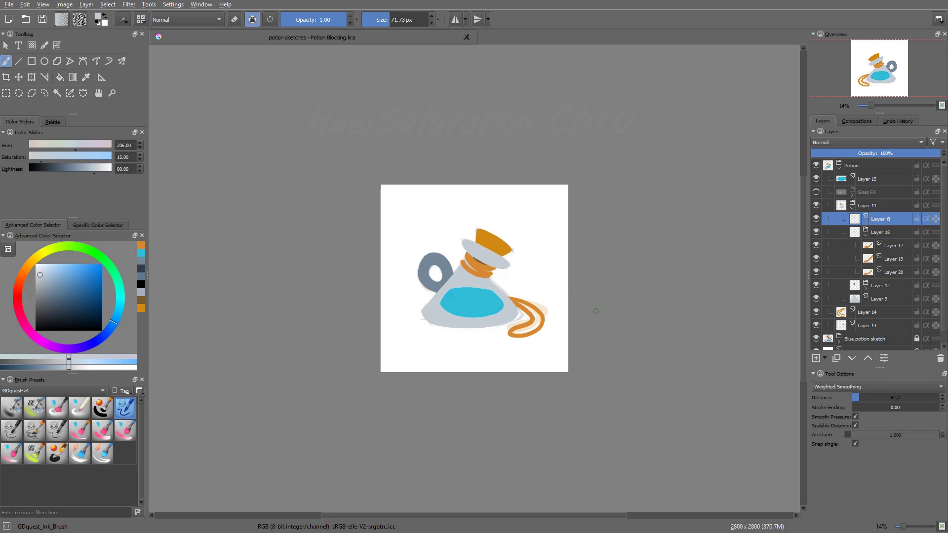
- Slightly lighten the handle on Layer 13 with the HSV/HSL adjustment
{"action": "key", "text": "m"}
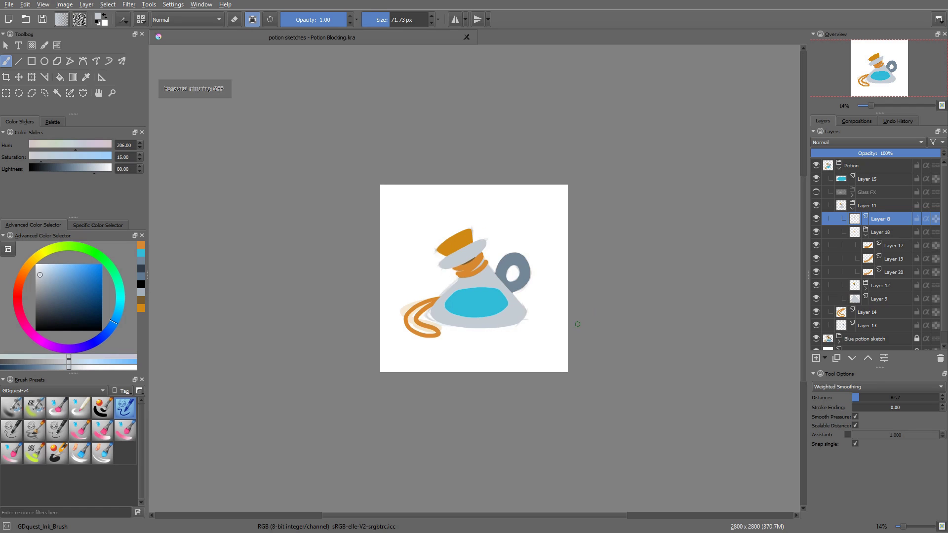
{"action": "key", "text": "ctrl+u"}
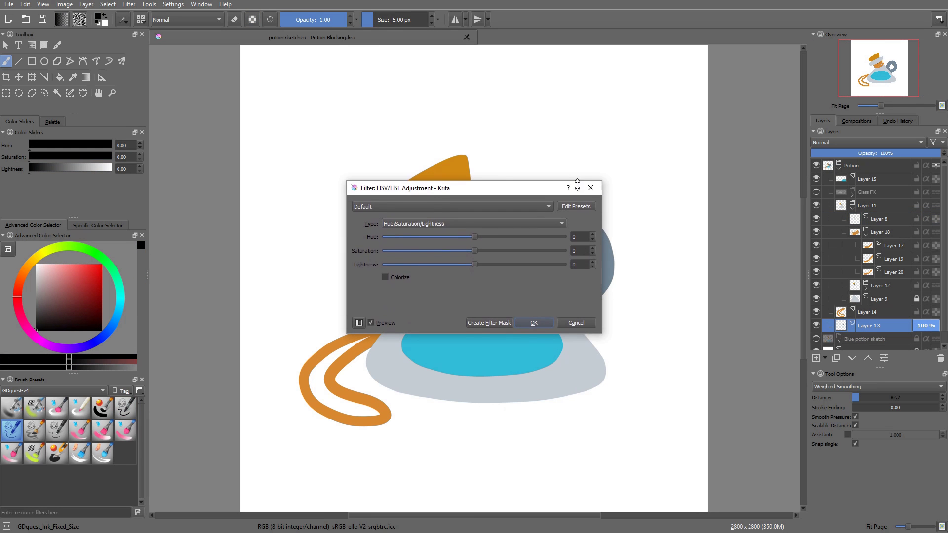
{"action": "left_click_drag", "start_coordinate": [513, 200], "coordinate": [679, 97]}
{"action": "left_click_drag", "start_coordinate": [644, 173], "coordinate": [651, 173]}
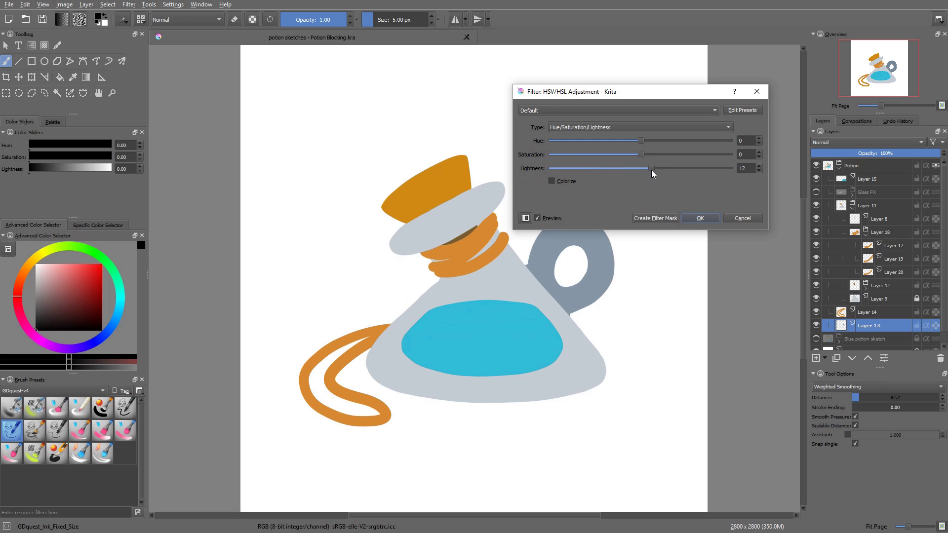
{"action": "left_click", "coordinate": [700, 218]}
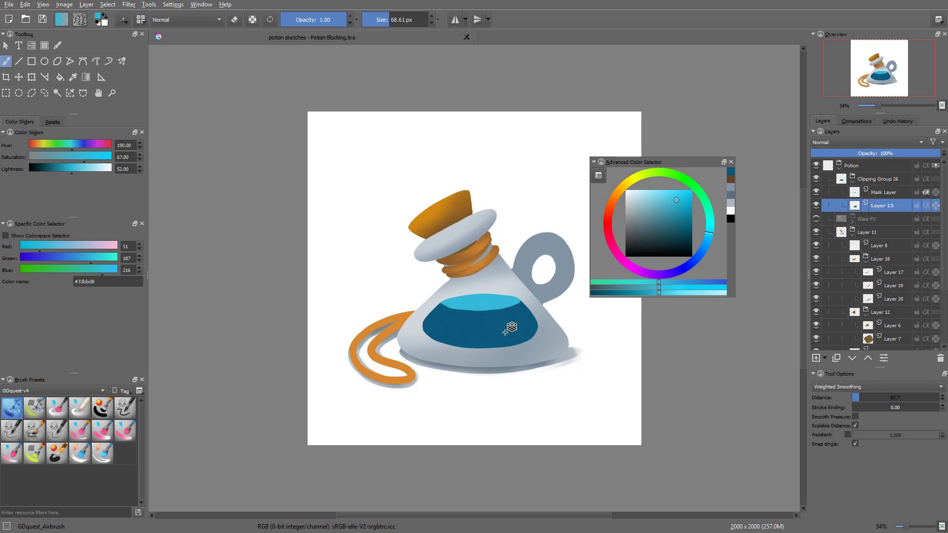
- Adjust the liquid's lightness with the HSV/HSL adjustment
{"action": "key", "text": "ctrl+u"}
{"action": "left_click_drag", "start_coordinate": [488, 222], "coordinate": [674, 136]}
{"action": "left_click_drag", "start_coordinate": [657, 207], "coordinate": [655, 183]}
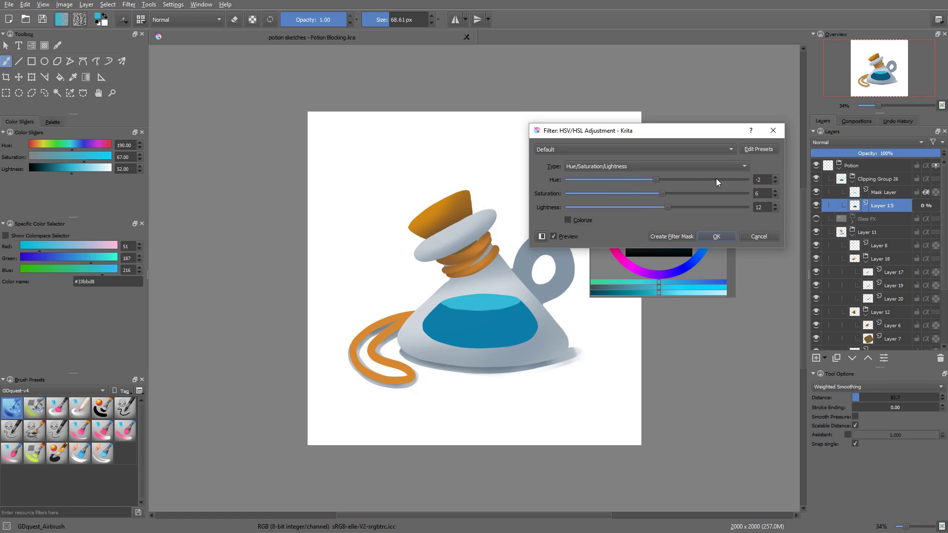
{"action": "left_click", "coordinate": [717, 237]}
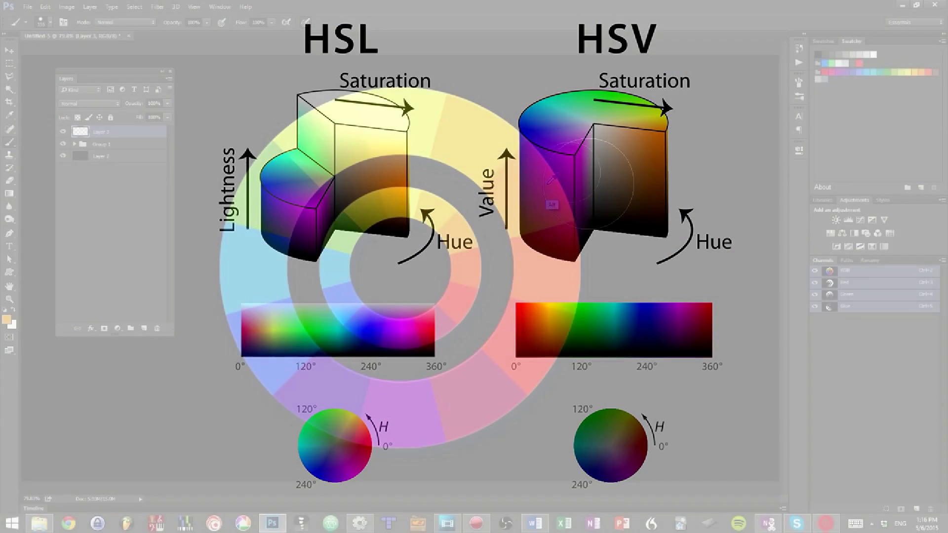
- Sample the wheel's orange and deepen the foreground colour to red-orange a72b00
{"action": "left_click", "coordinate": [519, 190], "text": "alt"}
{"action": "left_click", "coordinate": [7, 319]}
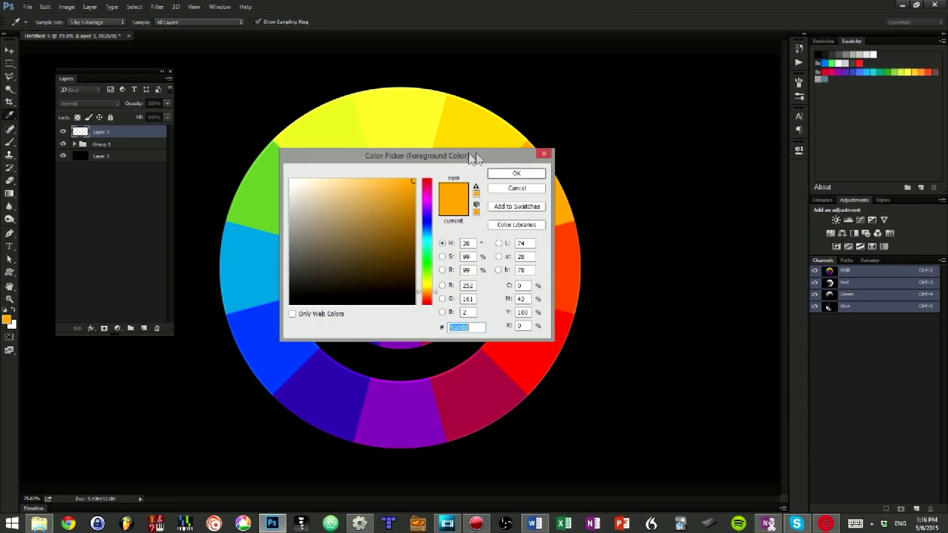
{"action": "left_click_drag", "start_coordinate": [477, 150], "coordinate": [582, 109]}
{"action": "left_click_drag", "start_coordinate": [522, 137], "coordinate": [527, 177]}
{"action": "left_click", "coordinate": [541, 255]}
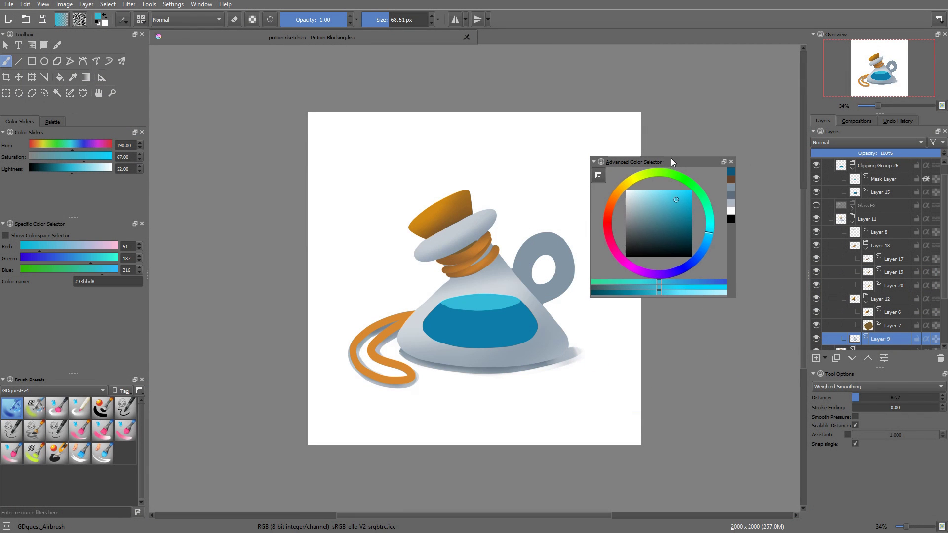
- Sample the rim's grey on Layer 8, test and undo a stroke, and lock transparency
{"action": "left_click_drag", "start_coordinate": [671, 161], "coordinate": [724, 116]}
{"action": "left_click", "coordinate": [464, 234]}
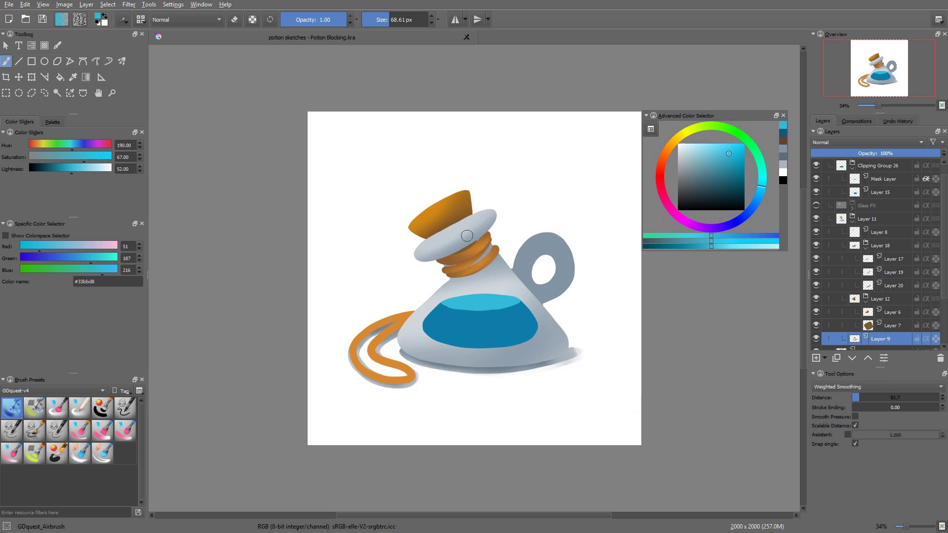
{"action": "key", "text": "r"}
{"action": "left_click", "coordinate": [481, 225]}
{"action": "left_click", "coordinate": [492, 217], "text": "ctrl"}
{"action": "left_click_drag", "start_coordinate": [413, 264], "coordinate": [494, 228]}
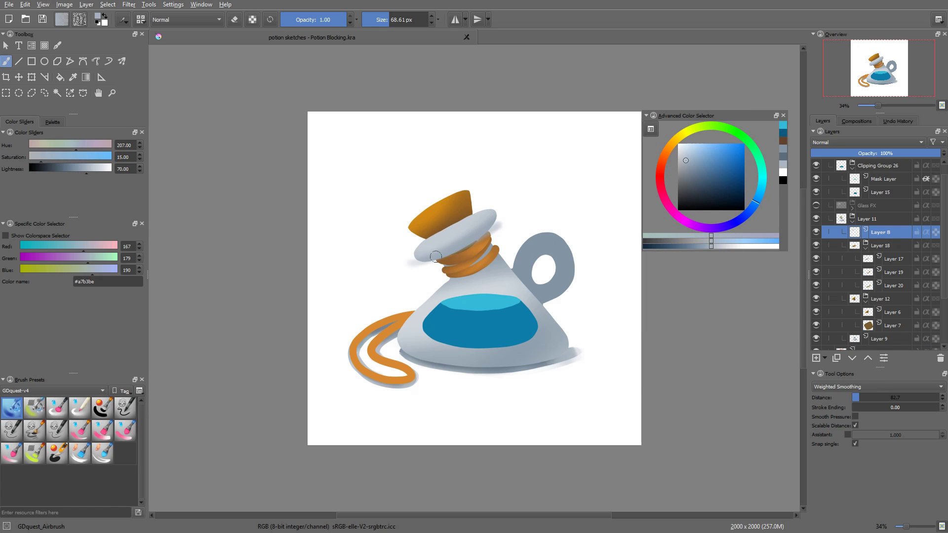
{"action": "key", "text": "ctrl+z"}
{"action": "key", "text": "a"}
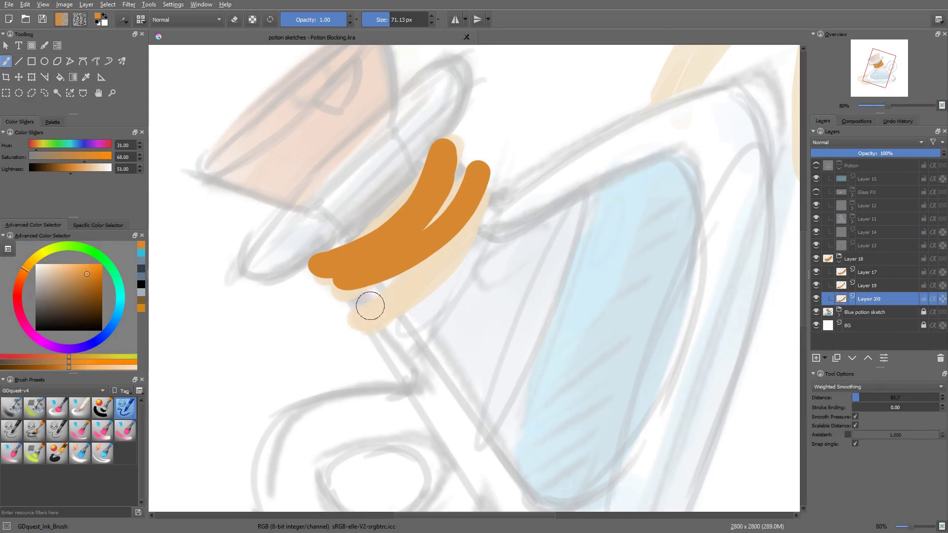
- Paint a third orange rope coil, show the Potion group, and move rope group Layer 18 to its top
{"action": "mouse_move", "coordinate": [355, 307]}
{"action": "left_mouse_down"}
{"action": "mouse_move", "coordinate": [386, 301]}
{"action": "mouse_move", "coordinate": [447, 254]}
{"action": "mouse_move", "coordinate": [488, 187]}
{"action": "left_mouse_up"}
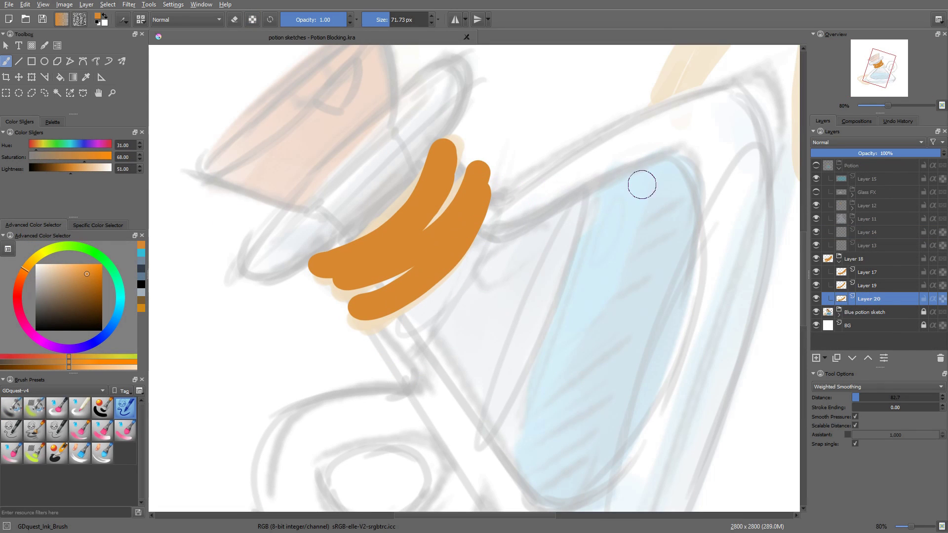
{"action": "left_click", "coordinate": [816, 166]}
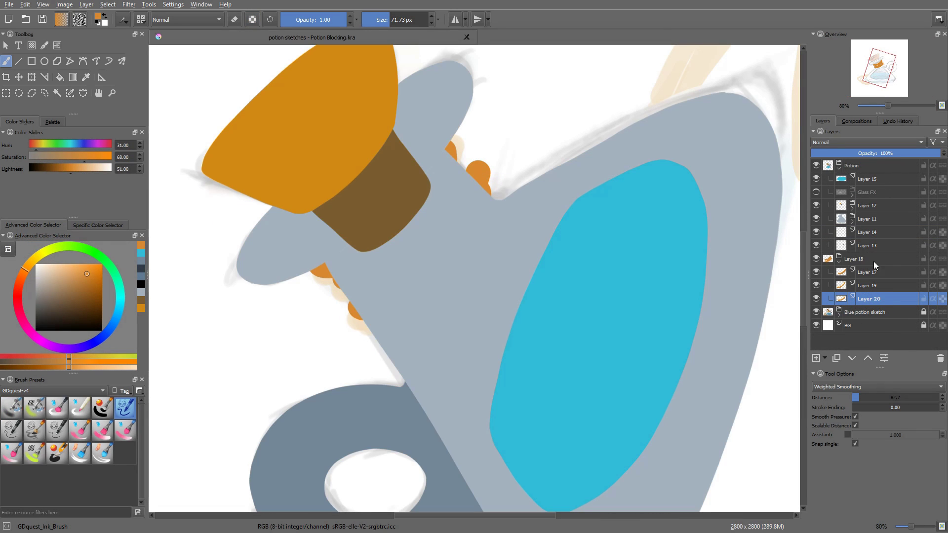
{"action": "left_click", "coordinate": [865, 256]}
{"action": "key", "text": "ctrl+Page_Up"}
{"action": "key", "text": "ctrl+Page_Up"}
{"action": "key", "text": "ctrl+Page_Up"}
{"action": "key", "text": "ctrl+Page_Up"}
{"action": "key", "text": "ctrl+Page_Up"}
{"action": "key", "text": "ctrl+Page_Up"}
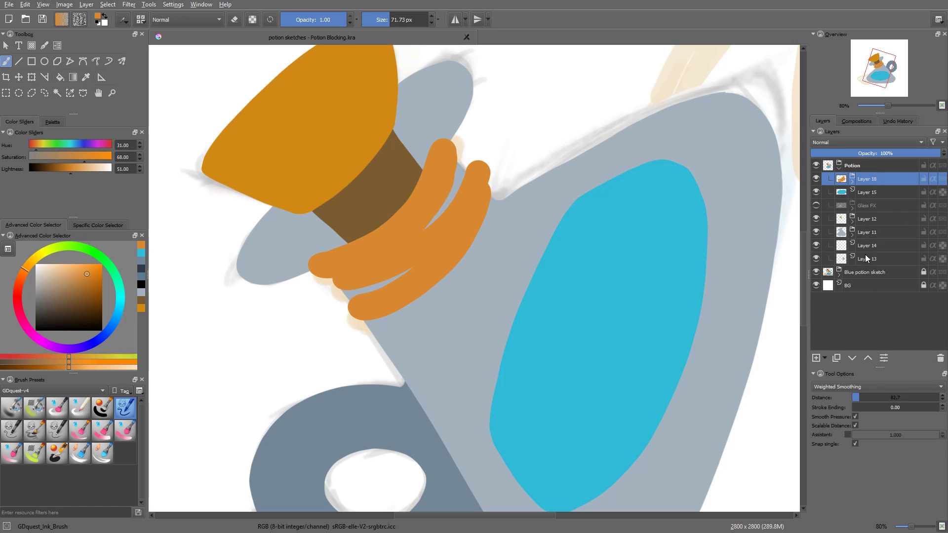
{"action": "left_click", "coordinate": [422, 282]}
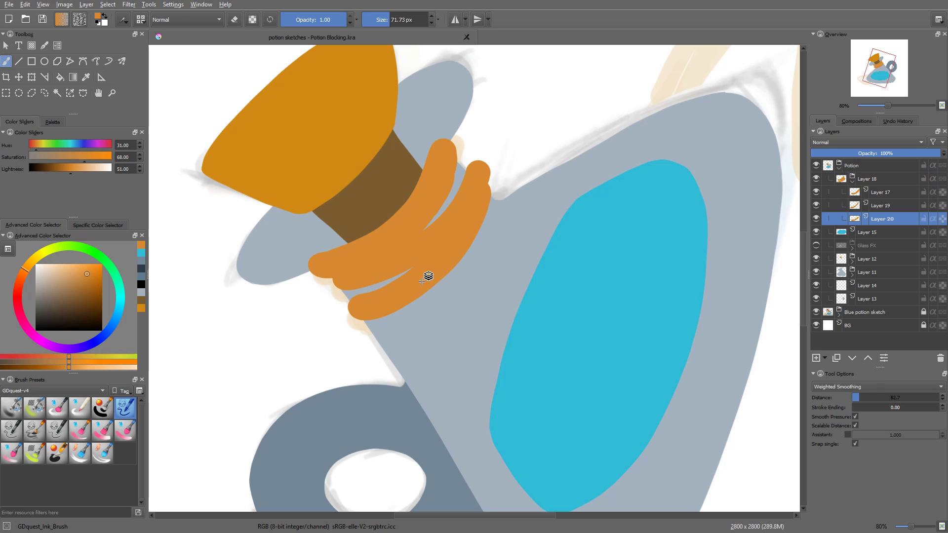
- Nudge the Layer 19 and Layer 17 rope coils into place and apply the transforms
{"action": "left_click", "coordinate": [440, 233]}
{"action": "key", "text": "t"}
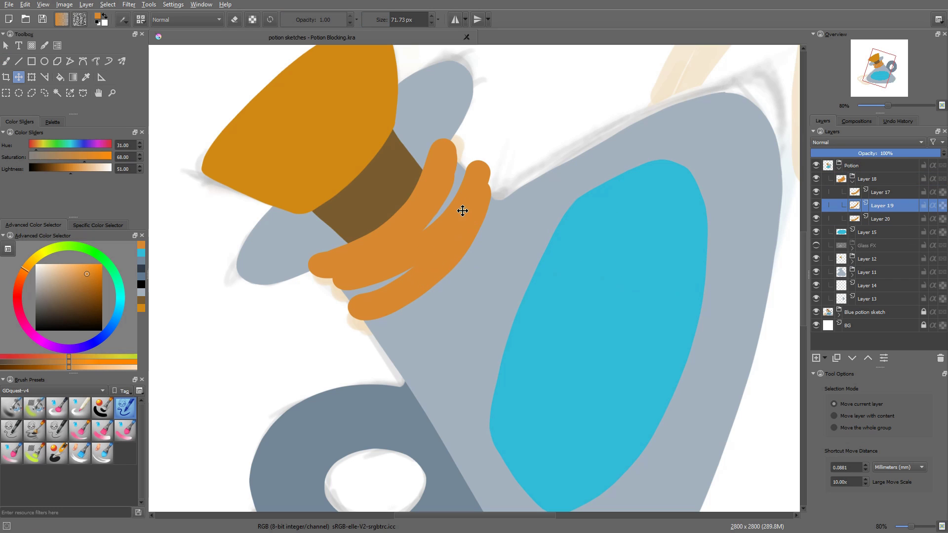
{"action": "left_click_drag", "start_coordinate": [462, 210], "coordinate": [457, 215]}
{"action": "key", "text": "ctrl+t"}
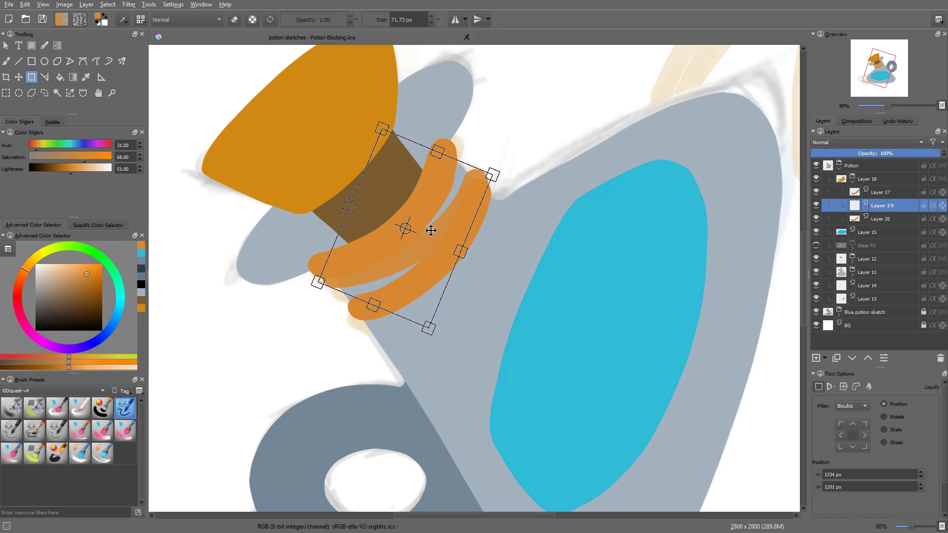
{"action": "key", "text": "Return"}
{"action": "key", "text": "Page_Up"}
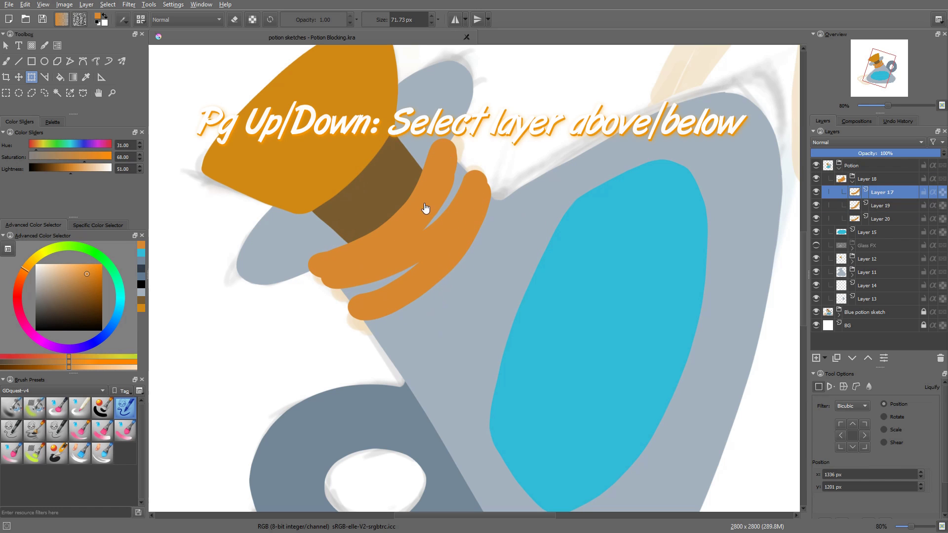
{"action": "key", "text": "t"}
{"action": "left_click_drag", "start_coordinate": [423, 197], "coordinate": [427, 199]}
{"action": "key", "text": "ctrl+t"}
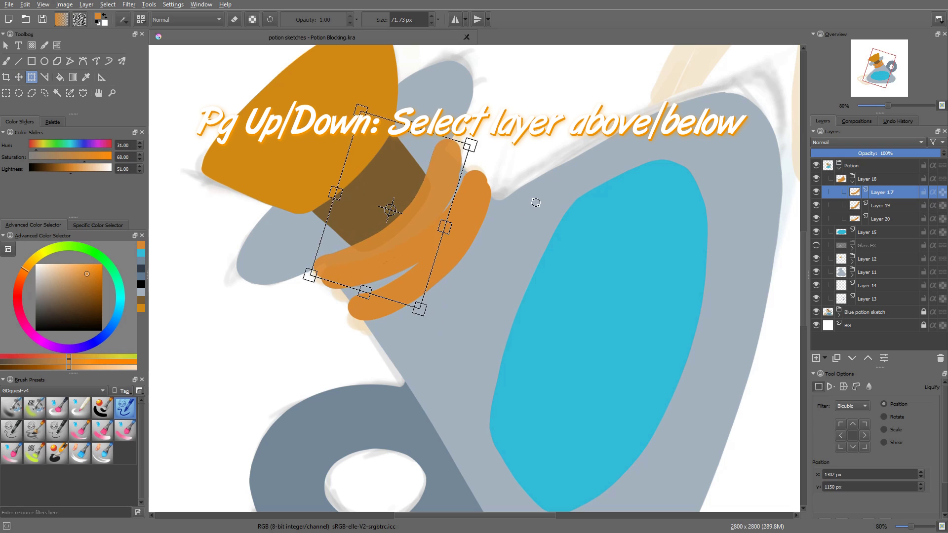
{"action": "key", "text": "Return"}
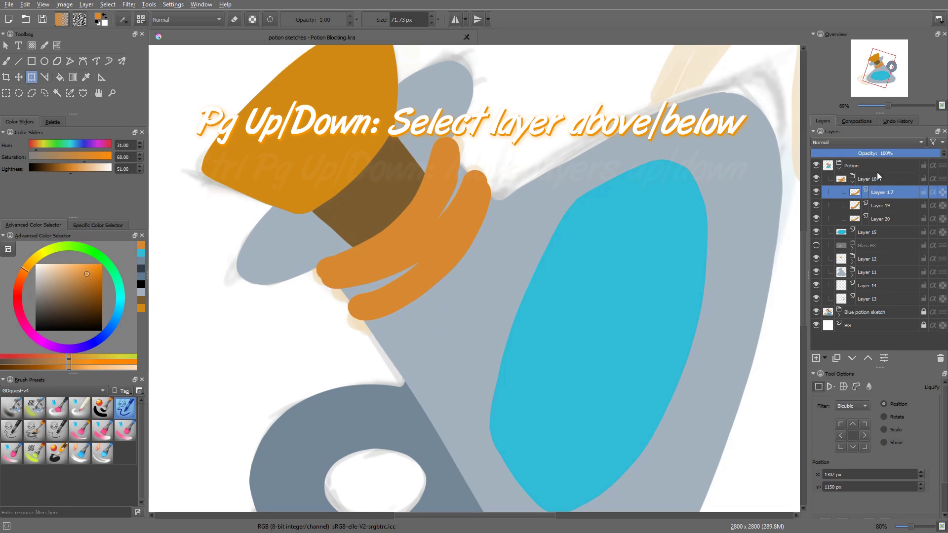
- Move the Layer 18 group into the Layer 11 group, below Layer 8
{"action": "left_click", "coordinate": [884, 179]}
{"action": "key", "text": "ctrl+Page_Down"}
{"action": "key", "text": "ctrl+Page_Down"}
{"action": "key", "text": "ctrl+Page_Down"}
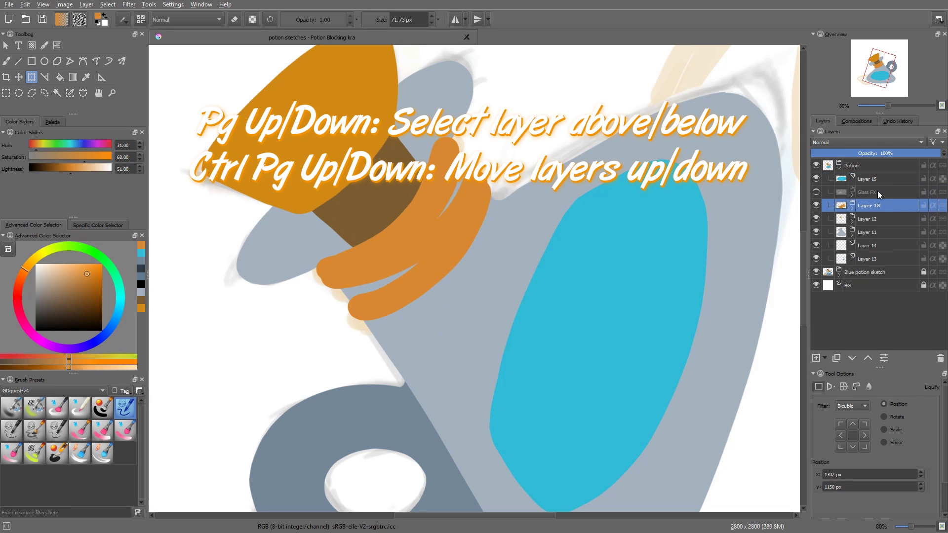
{"action": "left_click", "coordinate": [853, 235]}
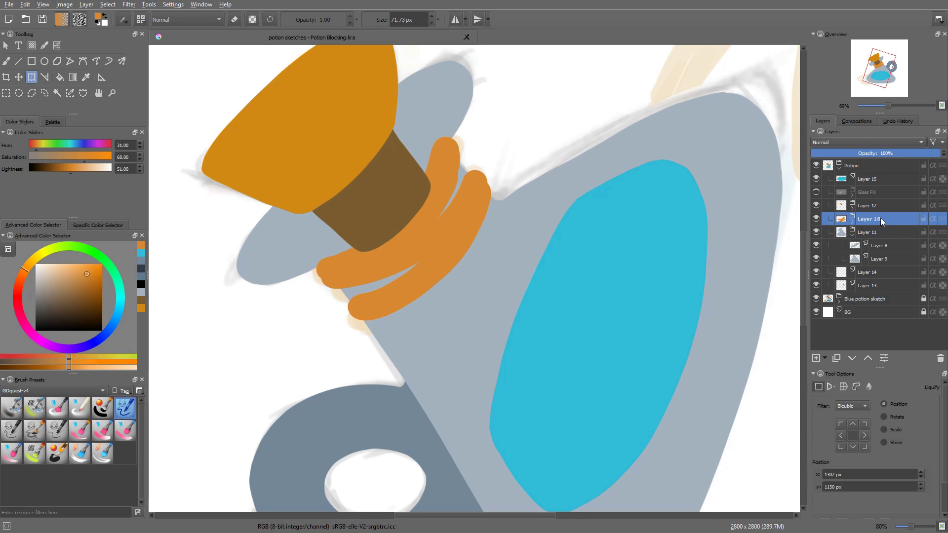
{"action": "left_click_drag", "start_coordinate": [881, 218], "coordinate": [881, 242]}
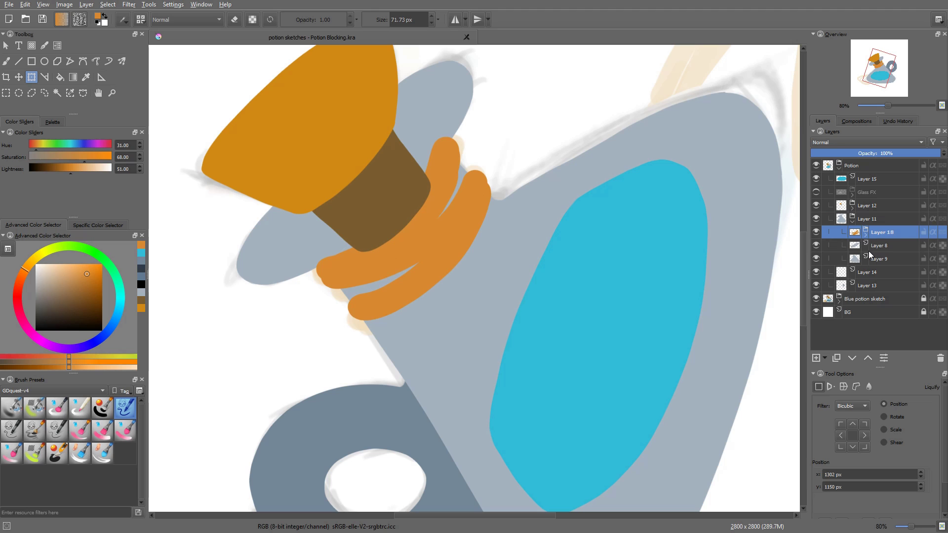
{"action": "key", "text": "ctrl+Page_Down"}
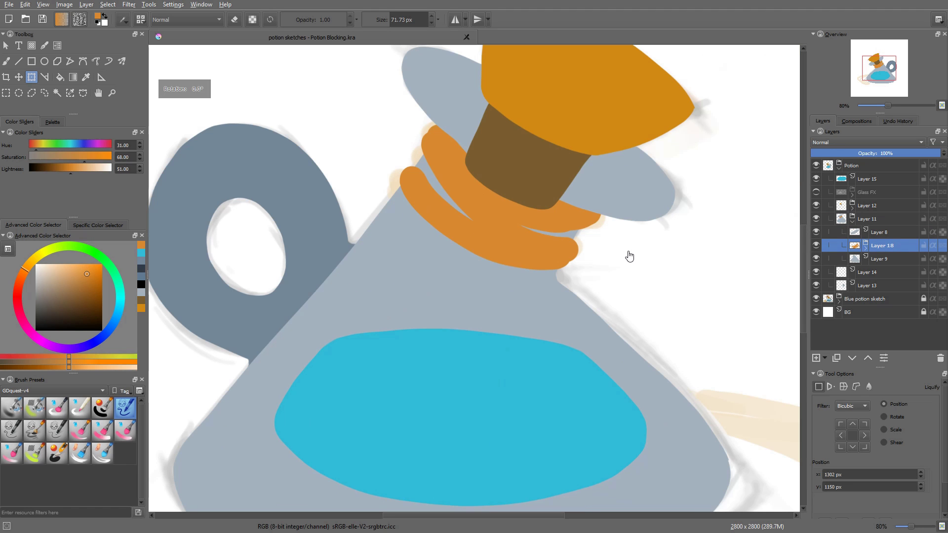
- Place Layer 12 just above Layer 9, then reset rotation and fit the page in view
{"action": "left_click", "coordinate": [869, 208]}
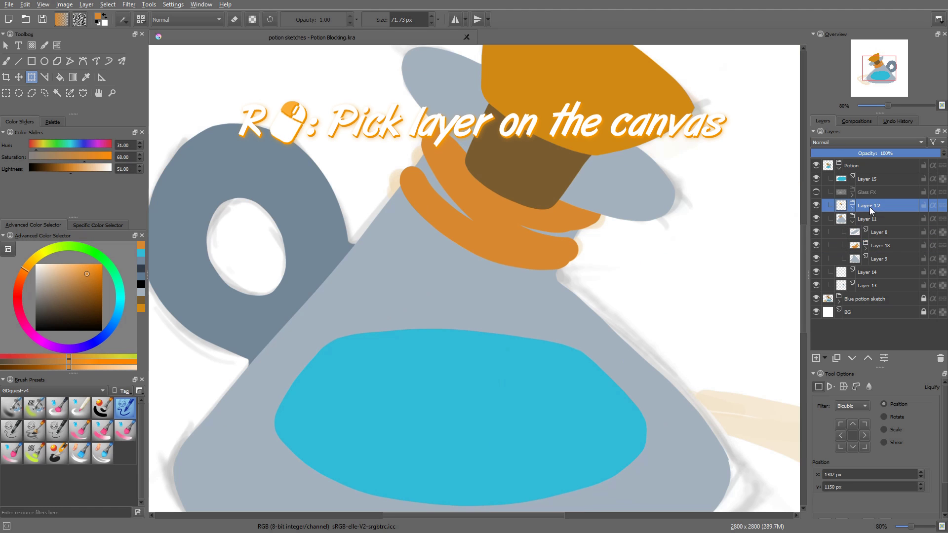
{"action": "left_click_drag", "start_coordinate": [873, 209], "coordinate": [878, 249]}
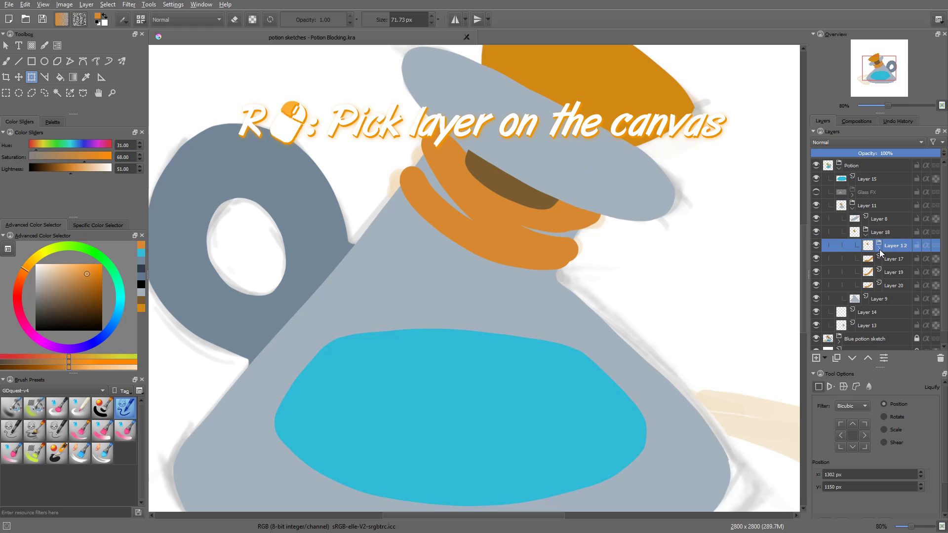
{"action": "key", "text": "ctrl+z"}
{"action": "left_click_drag", "start_coordinate": [884, 207], "coordinate": [895, 298]}
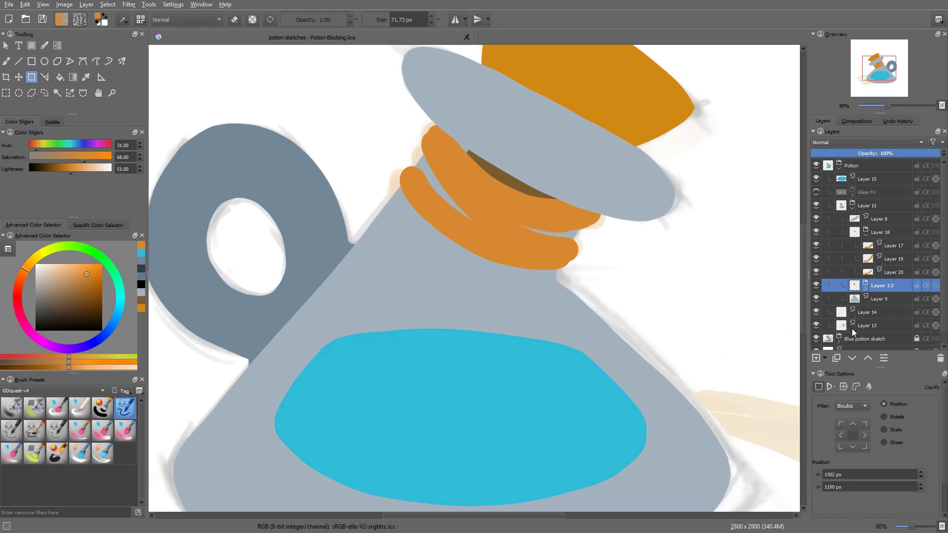
{"action": "left_click", "coordinate": [818, 286]}
{"action": "left_click", "coordinate": [818, 286]}
{"action": "key", "text": "5"}
{"action": "key", "text": "2"}
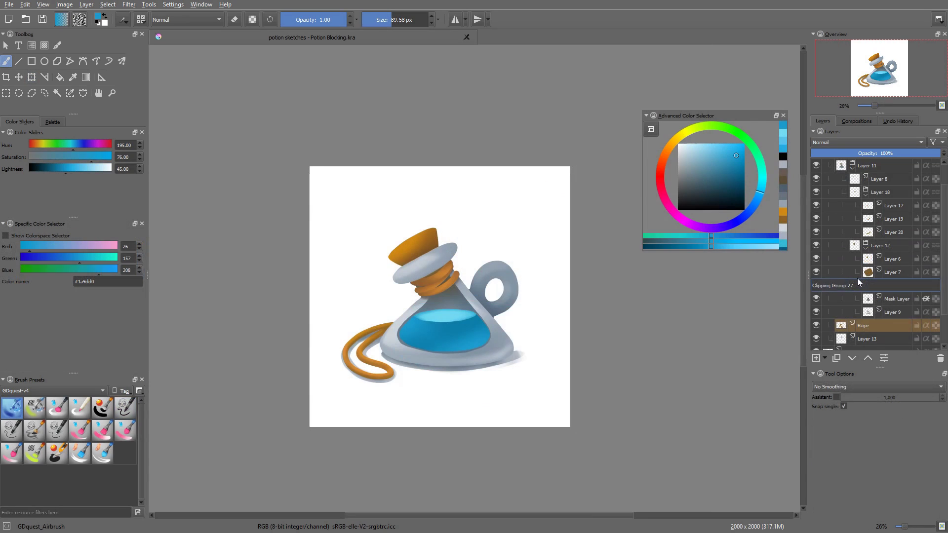
- Rename the clipping group layer to 'Main body' and Layer 12 to 'Cork'
{"action": "double_click", "coordinate": [857, 280]}
{"action": "type", "text": "Potion"}
{"action": "key", "text": "ctrl+BackSpace"}
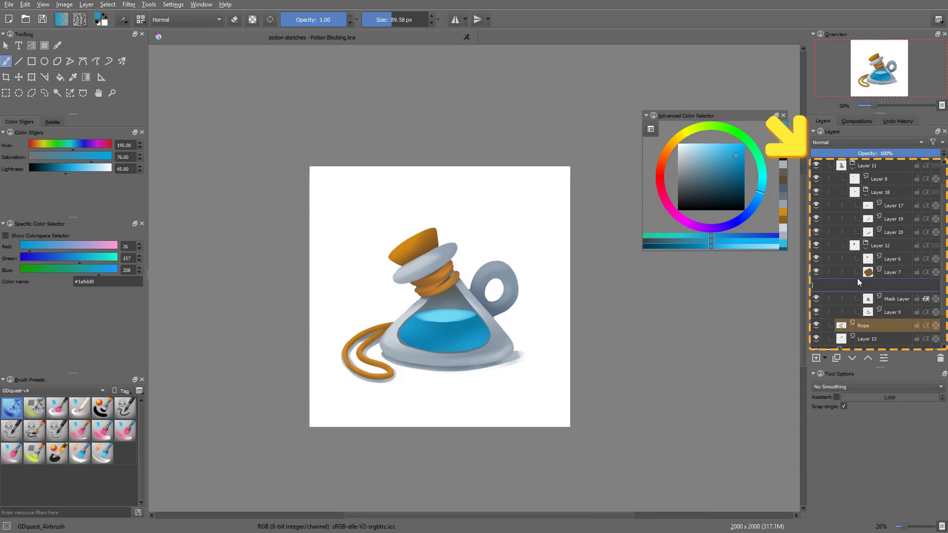
{"action": "type", "text": "Main body"}
{"action": "key", "text": "Return"}
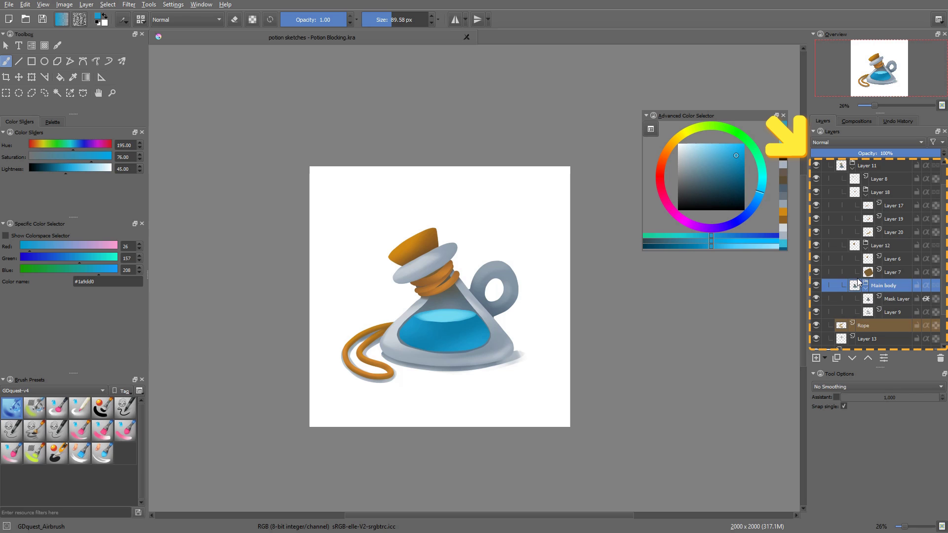
{"action": "left_click", "coordinate": [882, 248]}
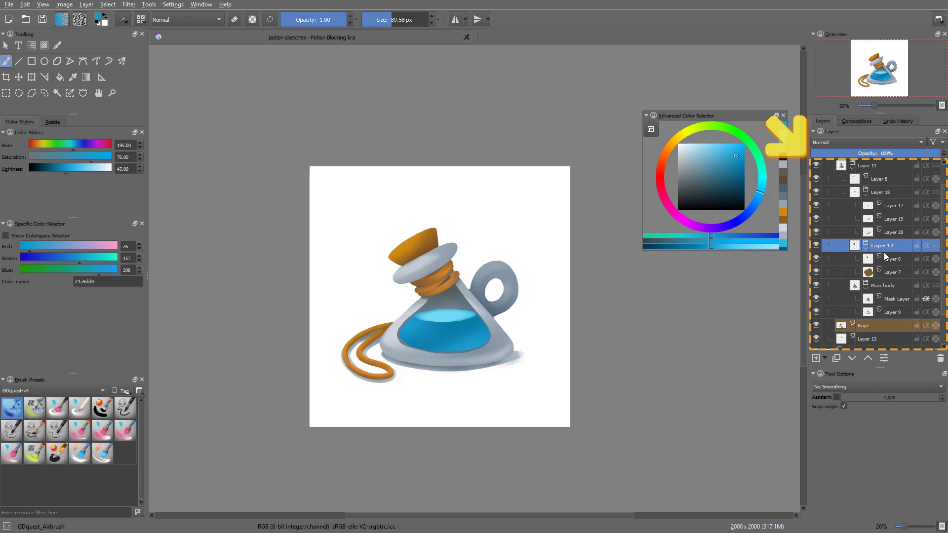
{"action": "key", "text": "F2"}
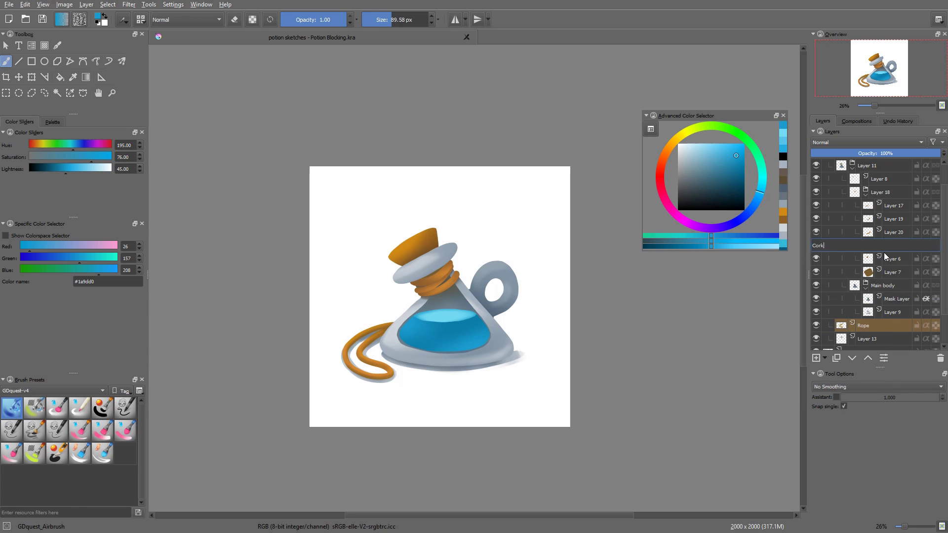
{"action": "key", "text": "Return"}
- Colour-label the Bottle layer, then rename Layer 13 to 'Holder' with a purple label
{"action": "scroll", "coordinate": [876, 191], "scroll_direction": "up", "scroll_amount": 5}
{"action": "right_click", "coordinate": [876, 192]}
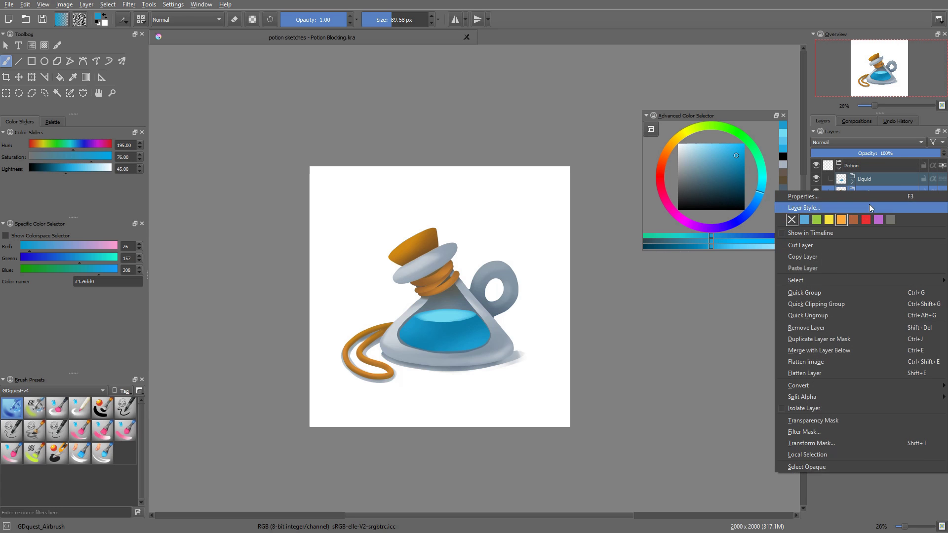
{"action": "left_click", "coordinate": [827, 219]}
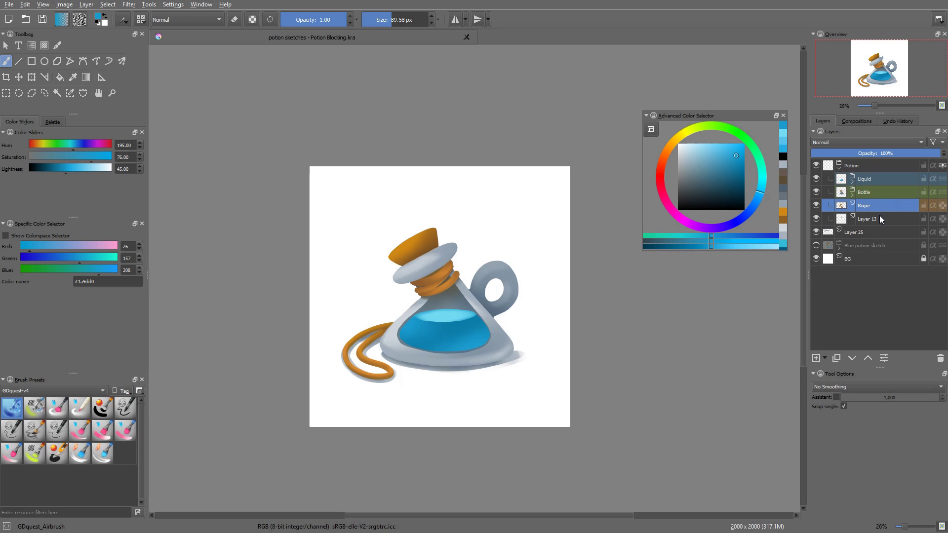
{"action": "left_click", "coordinate": [879, 216]}
{"action": "left_click", "coordinate": [815, 220]}
{"action": "left_click", "coordinate": [816, 219]}
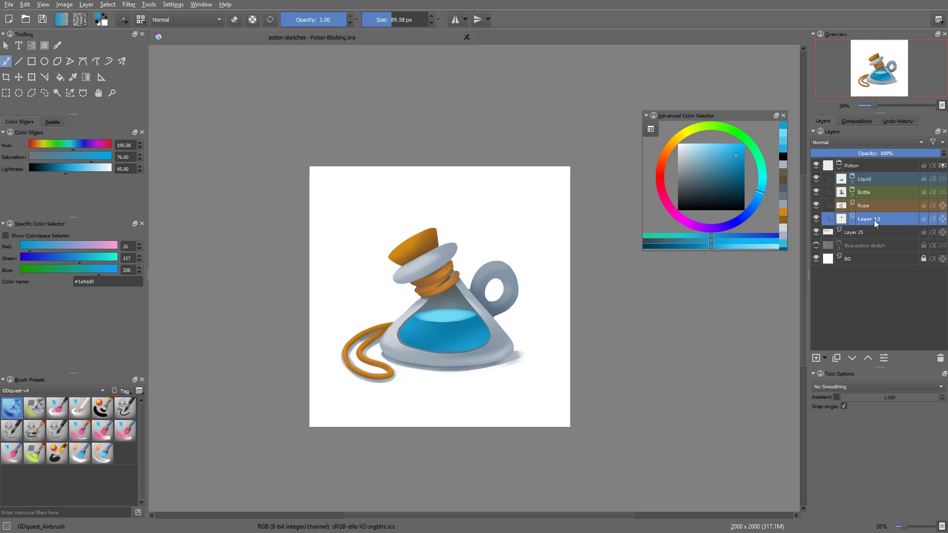
{"action": "key", "text": "F2"}
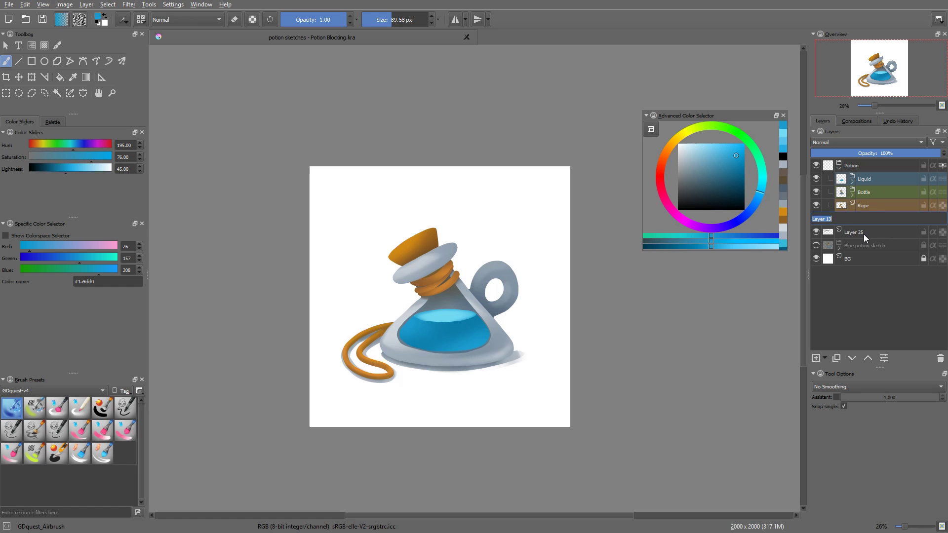
{"action": "type", "text": "Holdin"}
{"action": "key", "text": "BackSpace"}
{"action": "type", "text": "er"}
{"action": "key", "text": "Return"}
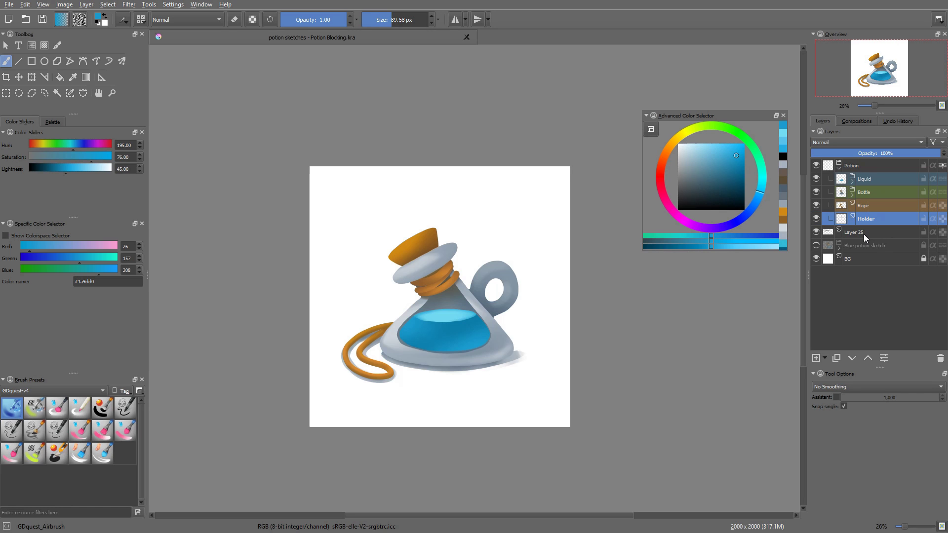
{"action": "right_click", "coordinate": [869, 217]}
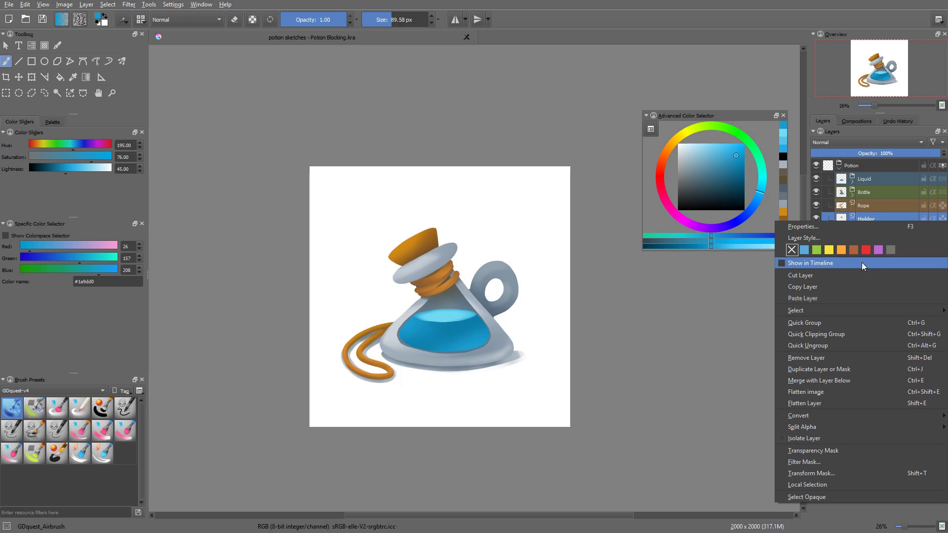
{"action": "left_click", "coordinate": [877, 250]}
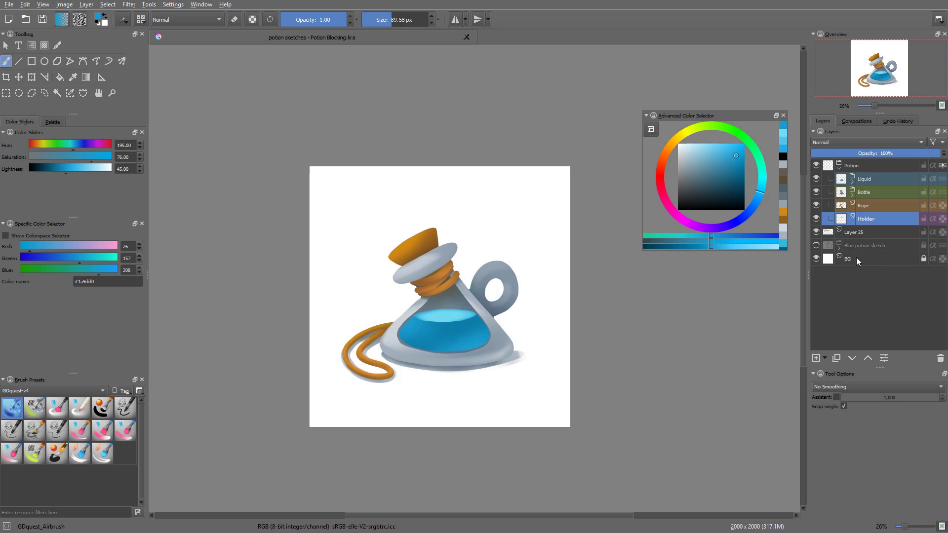
- Rename Layer 25 to 'Shadow' with a grey label, and briefly check the Blue potion sketch layer
{"action": "left_click", "coordinate": [840, 232]}
{"action": "left_click", "coordinate": [816, 232]}
{"action": "left_click", "coordinate": [816, 233]}
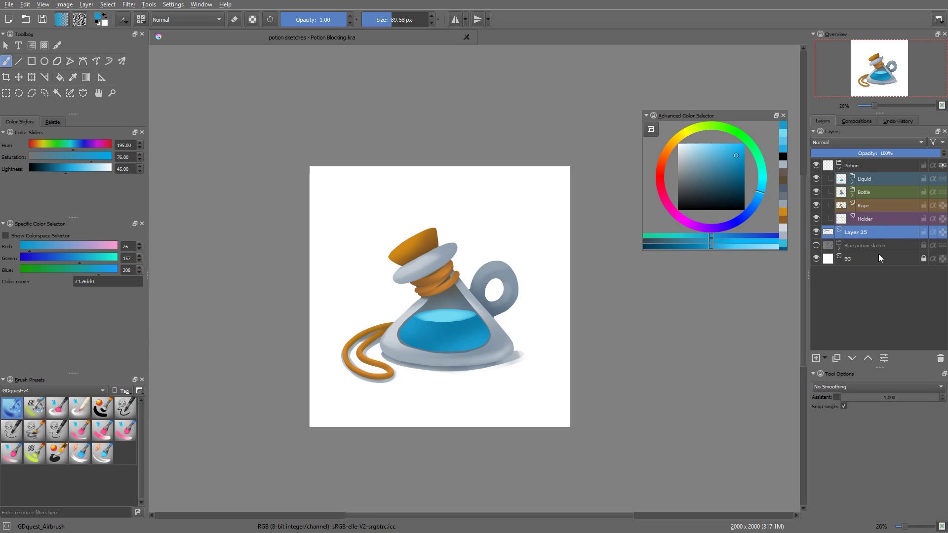
{"action": "key", "text": "F2"}
{"action": "type", "text": "Shadow"}
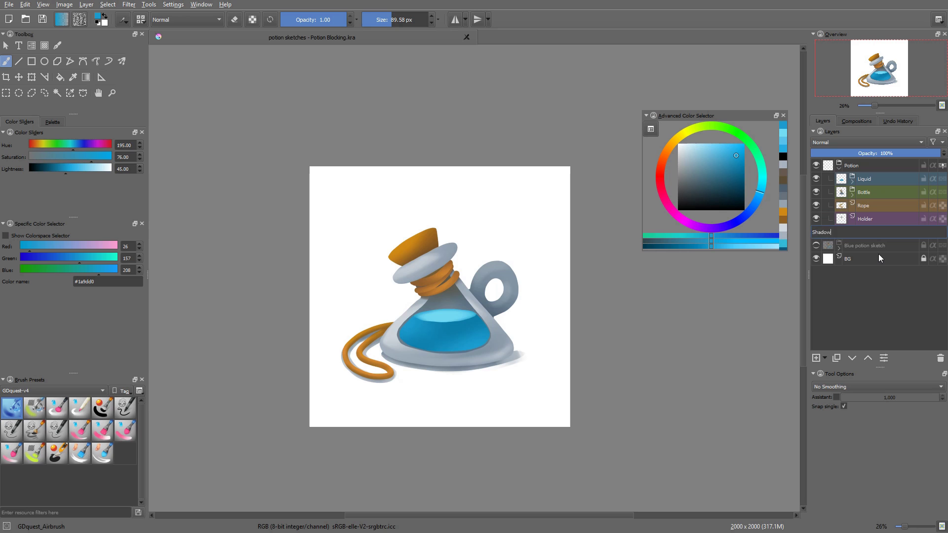
{"action": "key", "text": "Return"}
{"action": "right_click", "coordinate": [861, 234]}
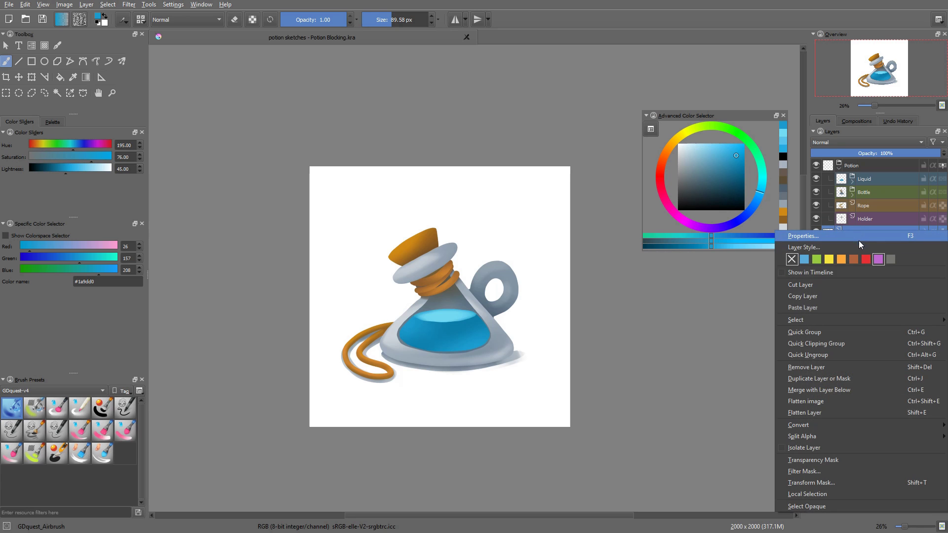
{"action": "left_click", "coordinate": [890, 260]}
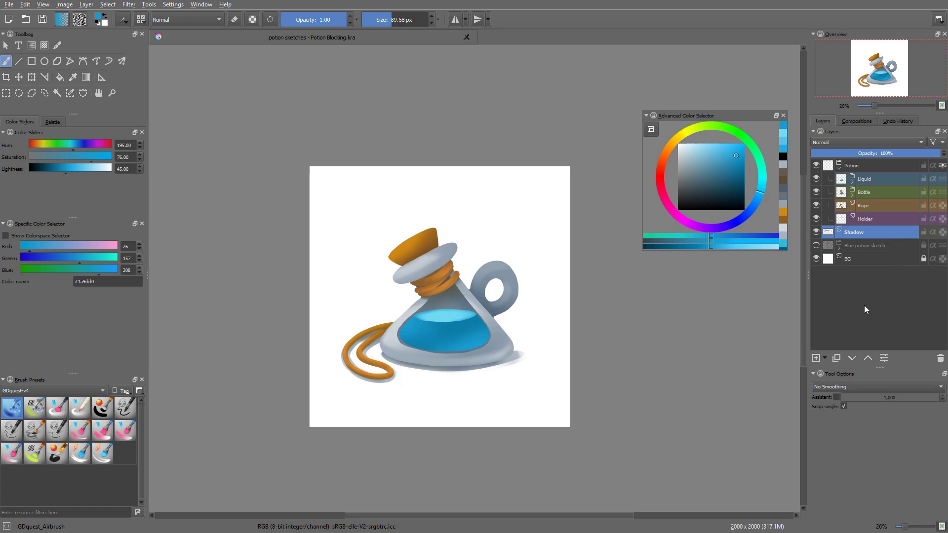
{"action": "left_click", "coordinate": [867, 247]}
{"action": "left_click", "coordinate": [816, 246]}
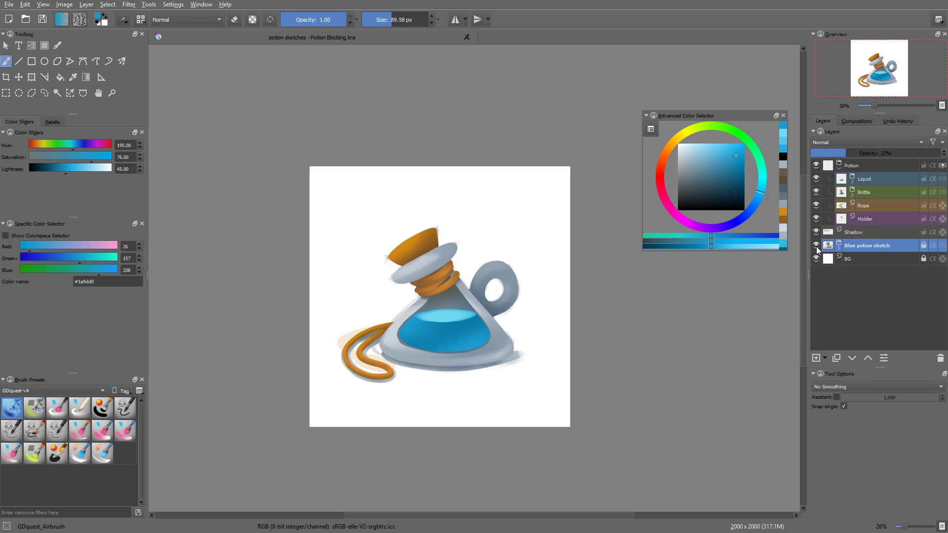
{"action": "left_click", "coordinate": [816, 246]}
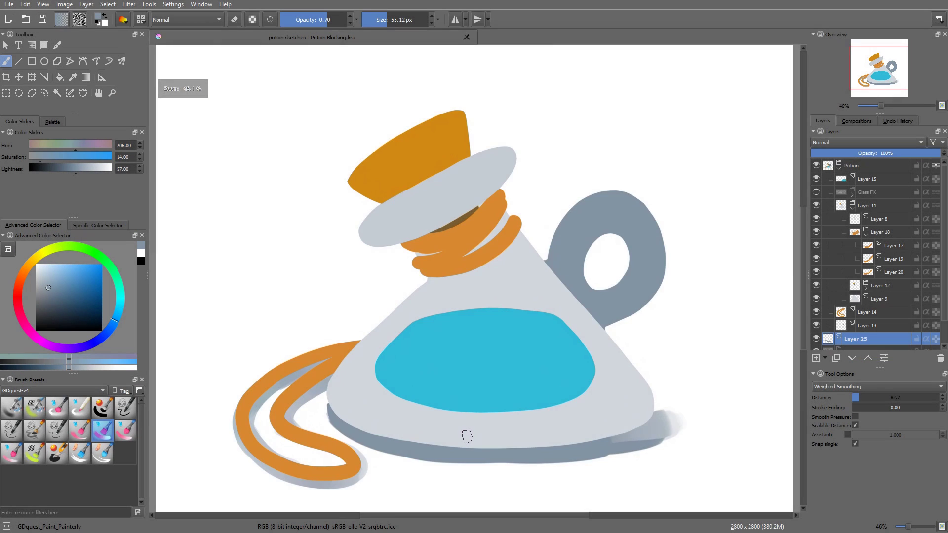
- Scale the image to 2000 × 2000 px with proportions constrained
{"action": "key", "text": "1"}
{"action": "left_click_drag", "start_coordinate": [503, 433], "coordinate": [507, 345]}
{"action": "key", "text": "2"}
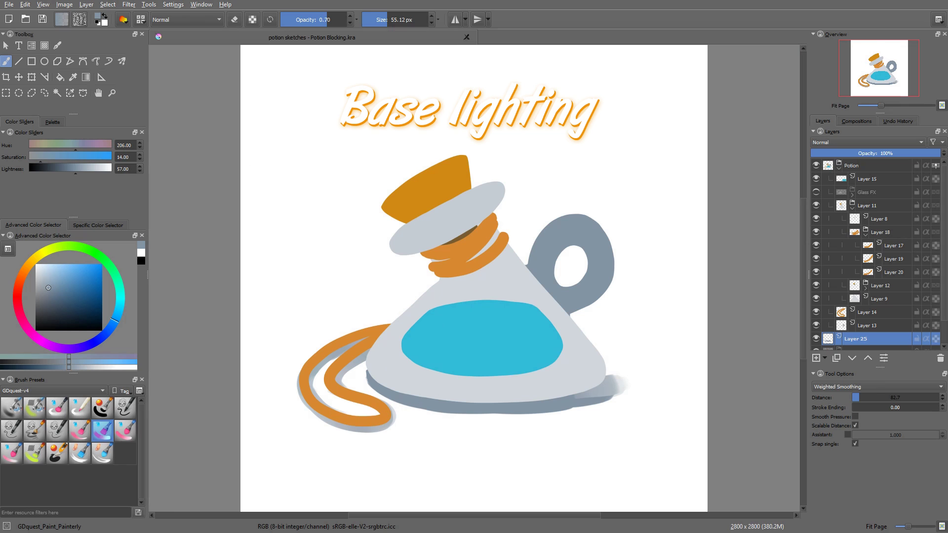
{"action": "key", "text": "ctrl+alt+i"}
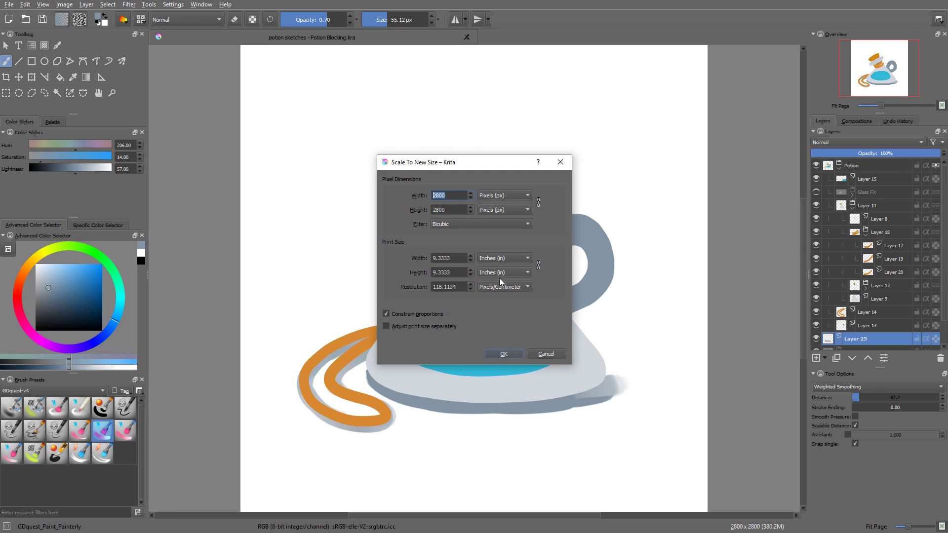
{"action": "type", "text": "206."}
{"action": "type", "text": "00"}
{"action": "key", "text": "Return"}
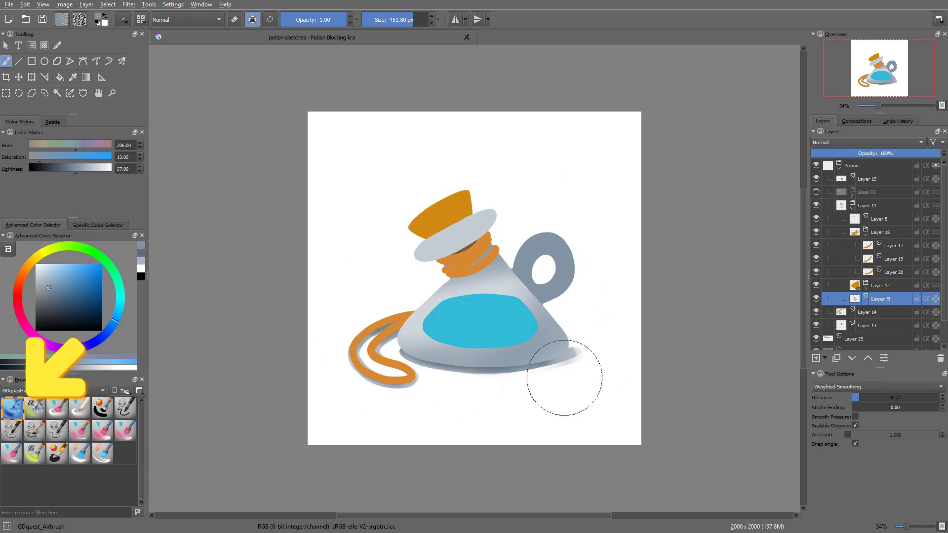
- Airbrush redder-orange shading along the cork's lower edge and darken the rope with soft shading
{"action": "key", "text": "r"}
{"action": "left_click", "coordinate": [469, 226]}
{"action": "key", "text": "bracketleft"}
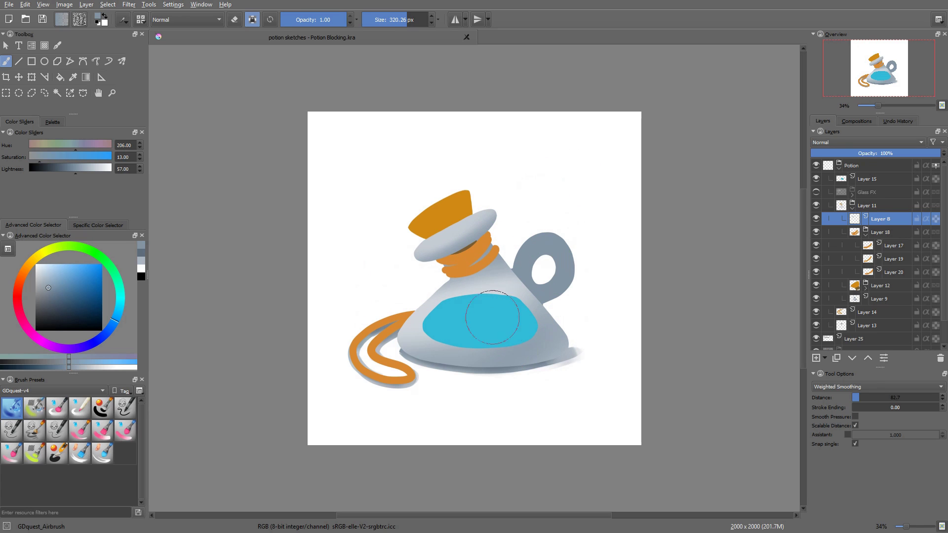
{"action": "left_click", "coordinate": [473, 213]}
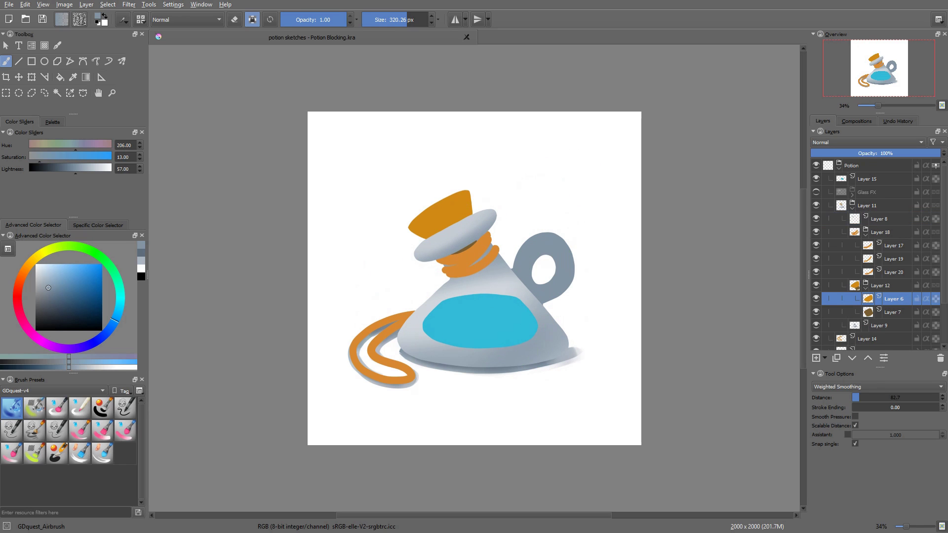
{"action": "left_click", "coordinate": [472, 242], "text": "ctrl"}
{"action": "right_click", "coordinate": [474, 249]}
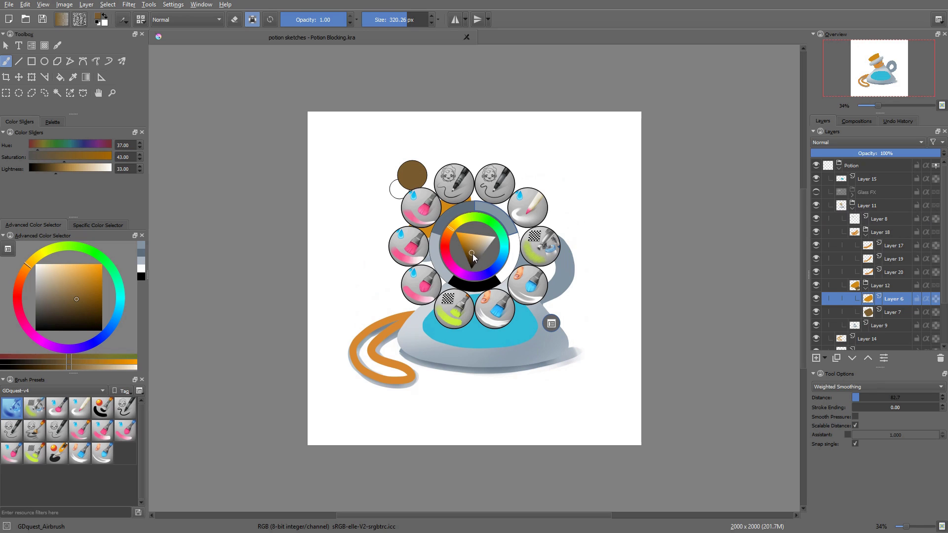
{"action": "left_click", "coordinate": [450, 238]}
{"action": "left_click", "coordinate": [623, 216]}
{"action": "left_click_drag", "start_coordinate": [412, 262], "coordinate": [498, 209]}
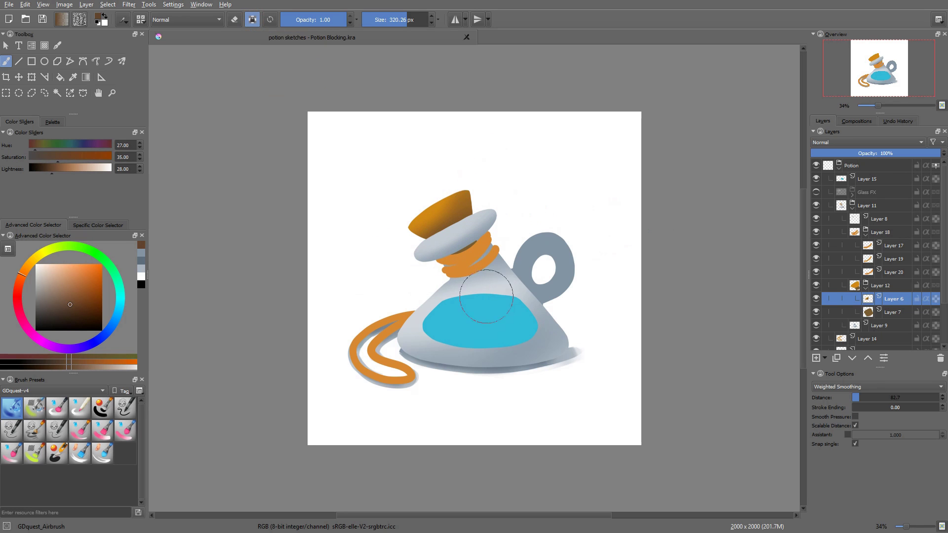
{"action": "key", "text": "r"}
{"action": "left_click", "coordinate": [469, 253]}
{"action": "mouse_move", "coordinate": [471, 267]}
{"action": "left_mouse_down"}
{"action": "mouse_move", "coordinate": [434, 269]}
{"action": "mouse_move", "coordinate": [507, 254]}
{"action": "left_mouse_up"}
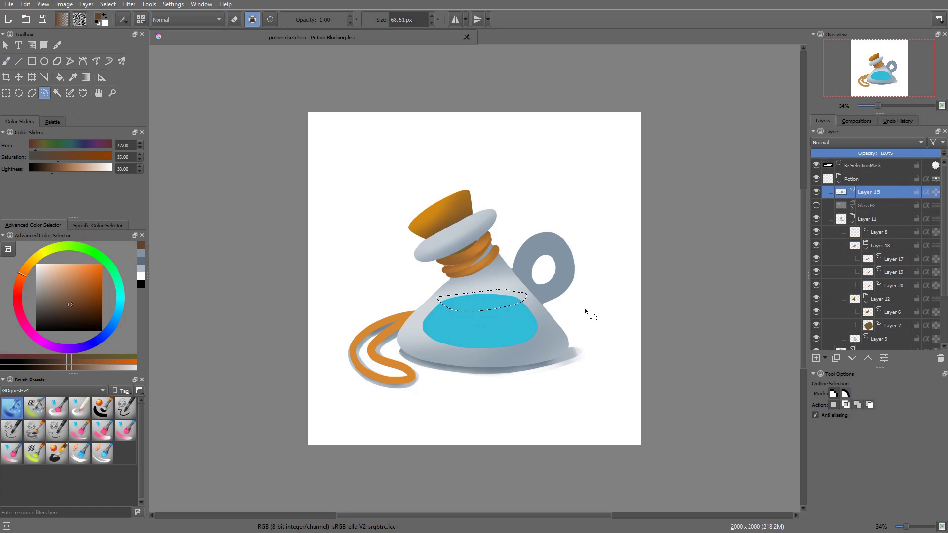
- Wrap Layer 15 in a clipping group, lasso the liquid's top surface and sample its blue
{"action": "key", "text": "ctrl+shift+a"}
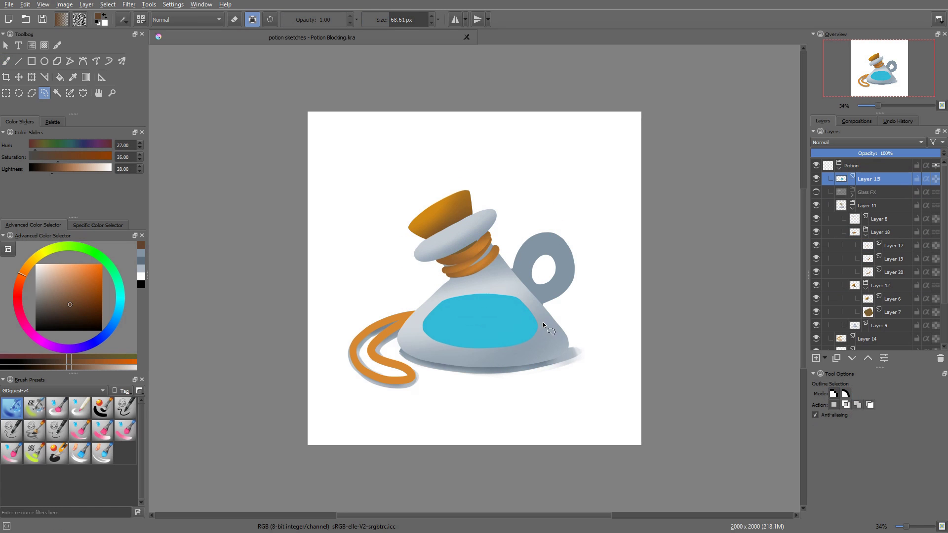
{"action": "key", "text": "ctrl+shift+g"}
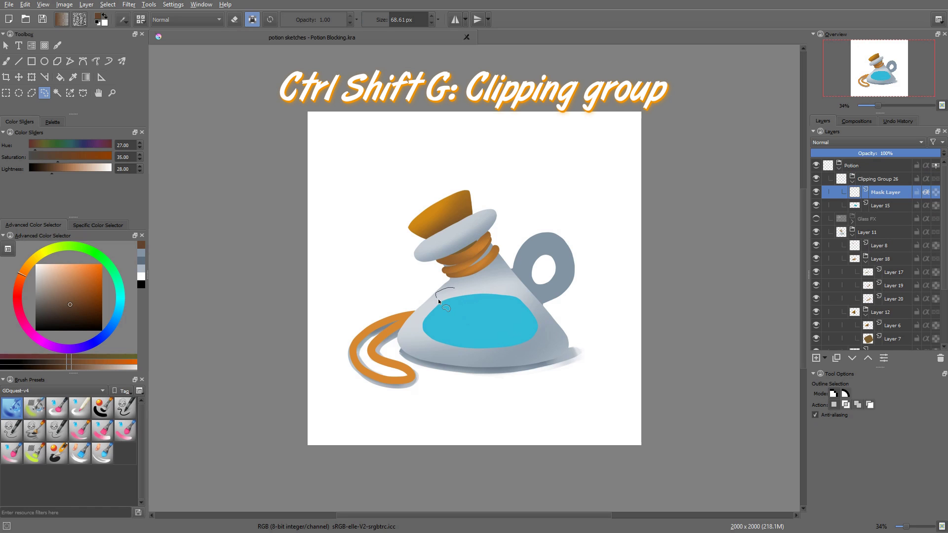
{"action": "left_click_drag", "start_coordinate": [524, 300], "coordinate": [524, 298]}
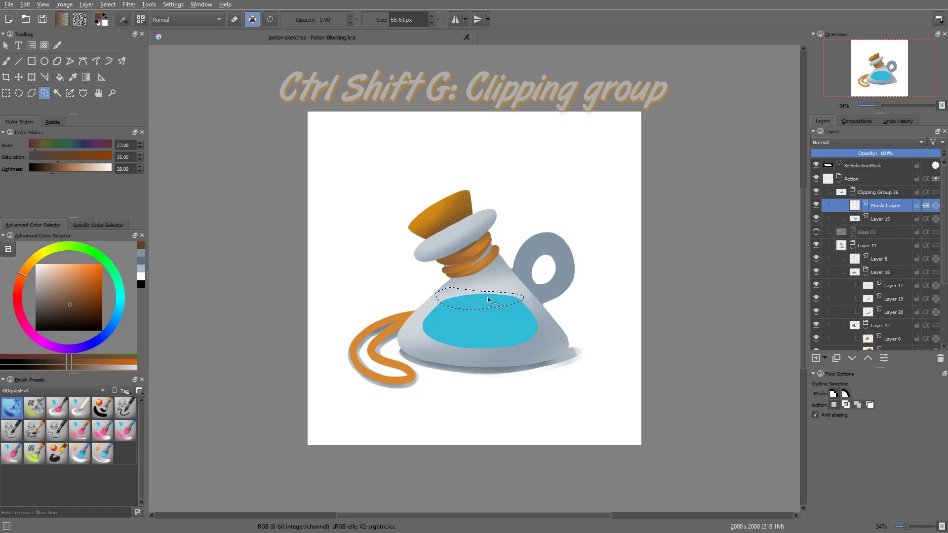
{"action": "key", "text": "b"}
{"action": "left_click", "coordinate": [507, 322], "text": "ctrl"}
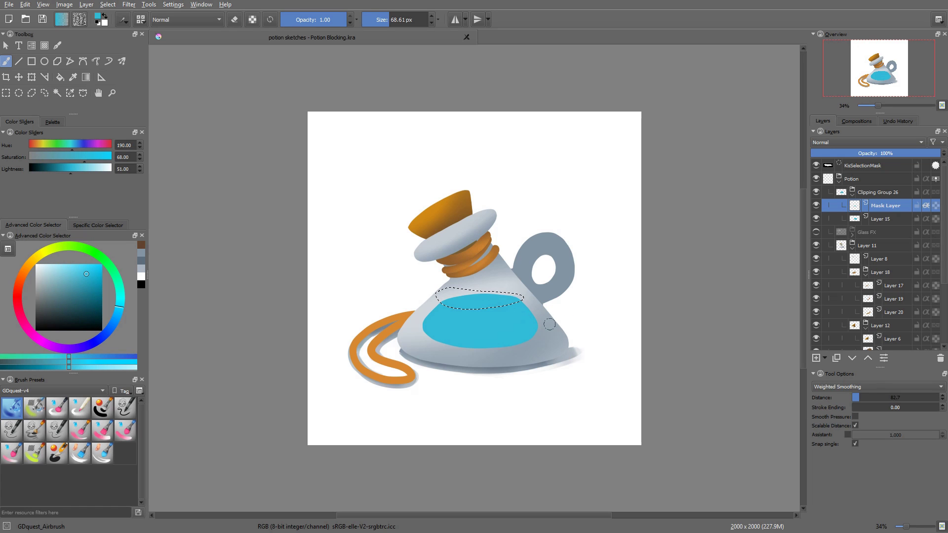
{"action": "left_click", "coordinate": [882, 220]}
{"action": "key", "text": "ctrl+shift+a"}
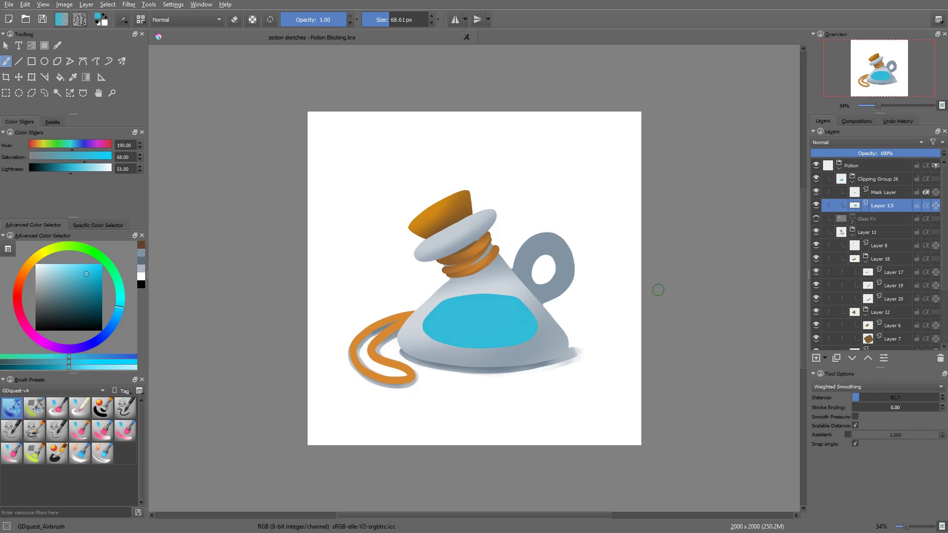
- With alpha locked, fill only the liquid shape with a darker, deeper teal
{"action": "left_click_drag", "start_coordinate": [95, 289], "coordinate": [96, 292]}
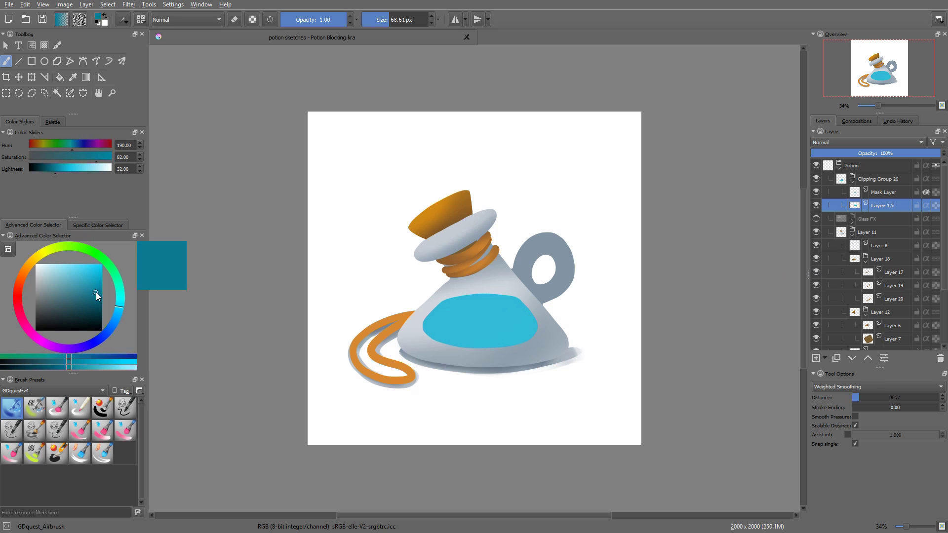
{"action": "left_click_drag", "start_coordinate": [50, 236], "coordinate": [640, 163]}
{"action": "left_click_drag", "start_coordinate": [685, 224], "coordinate": [685, 224]}
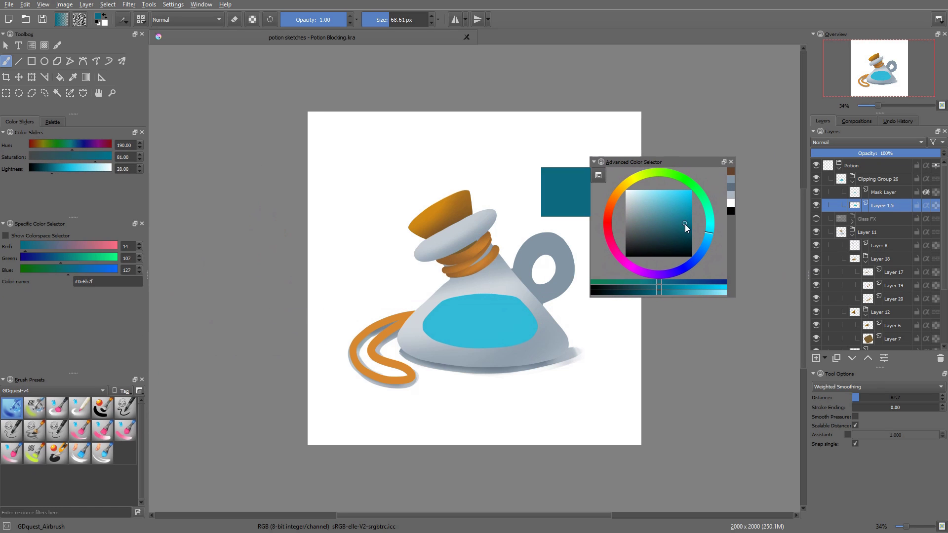
{"action": "left_click", "coordinate": [707, 240]}
{"action": "key", "text": "shift+BackSpace"}
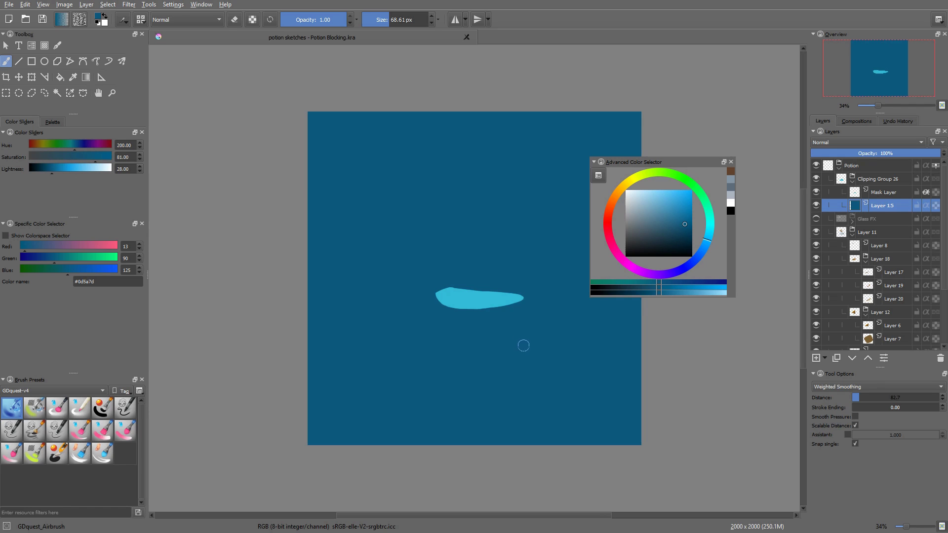
{"action": "key", "text": "ctrl+z"}
{"action": "key", "text": "a"}
{"action": "key", "text": "shift+BackSpace"}
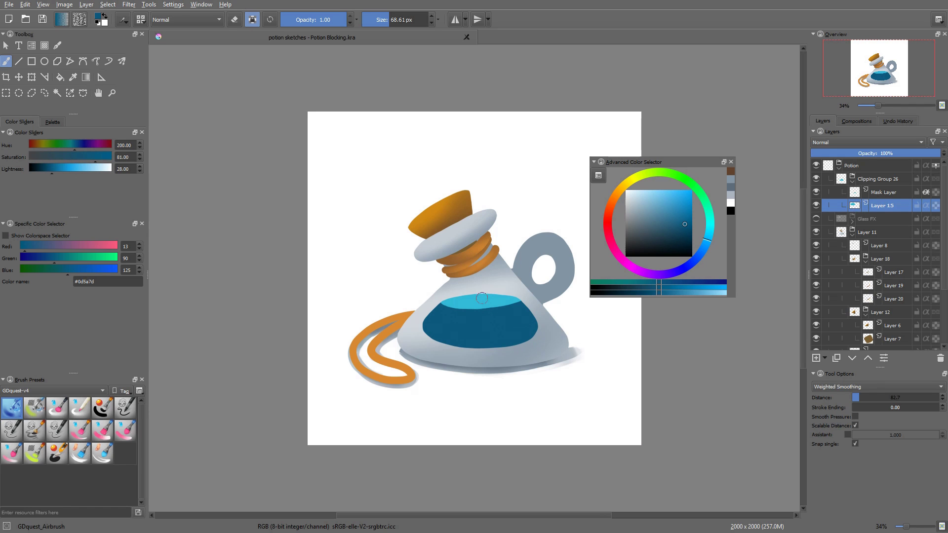
{"action": "key", "text": "Page_Up"}
{"action": "key", "text": "l"}
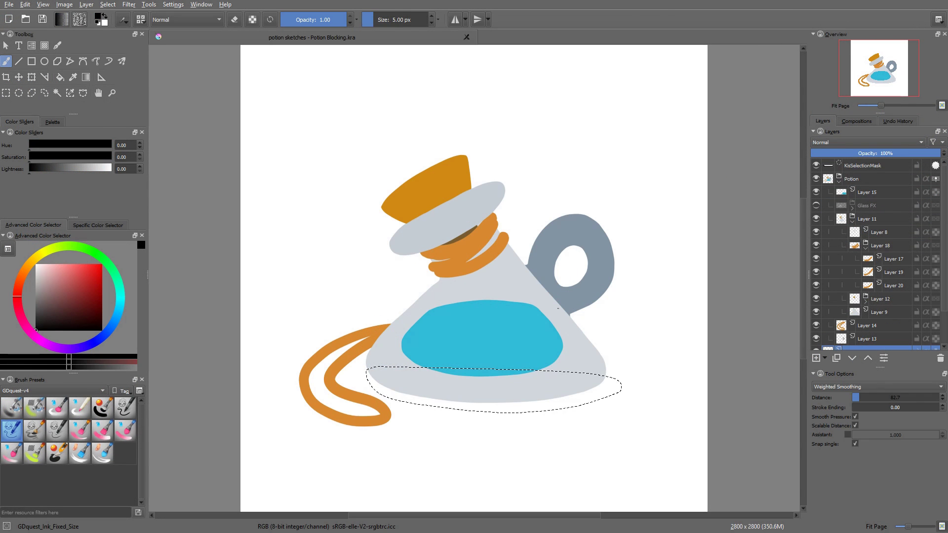
- Fill the lassoed area beneath the bottle with the handle's grey-blue
{"action": "left_click", "coordinate": [587, 289], "text": "ctrl"}
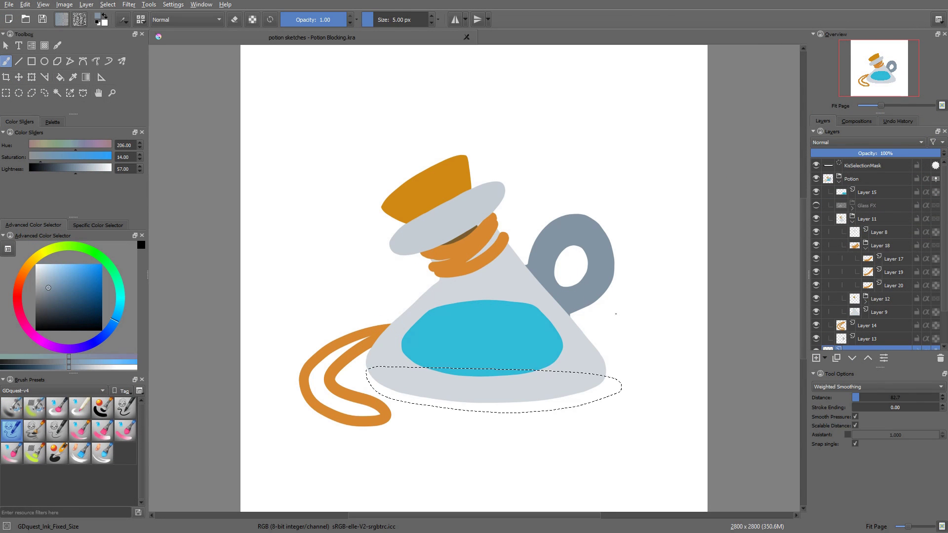
{"action": "key", "text": "shift+BackSpace"}
{"action": "key", "text": "ctrl+shift+a"}
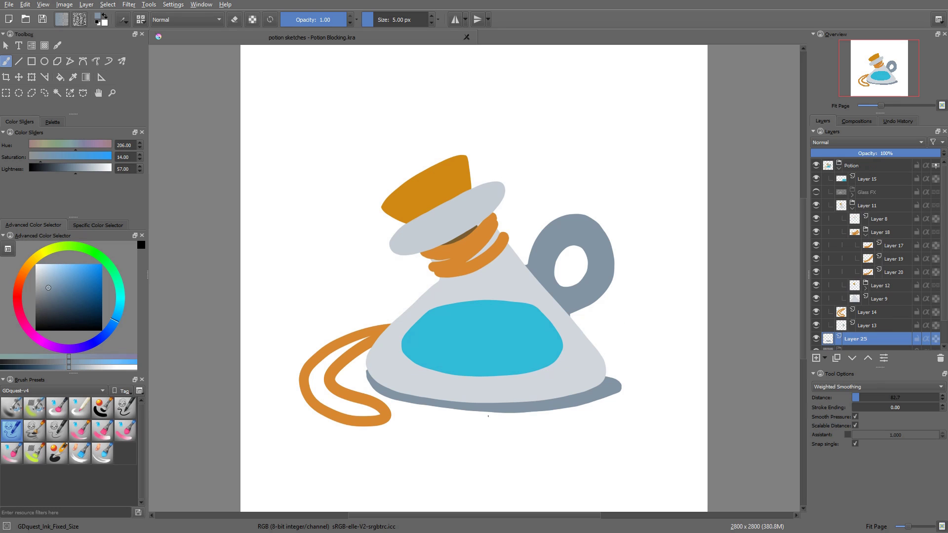
- Repaint a smoother shadow under the rope loop using the Painterly brush preset
{"action": "right_click", "coordinate": [445, 386]}
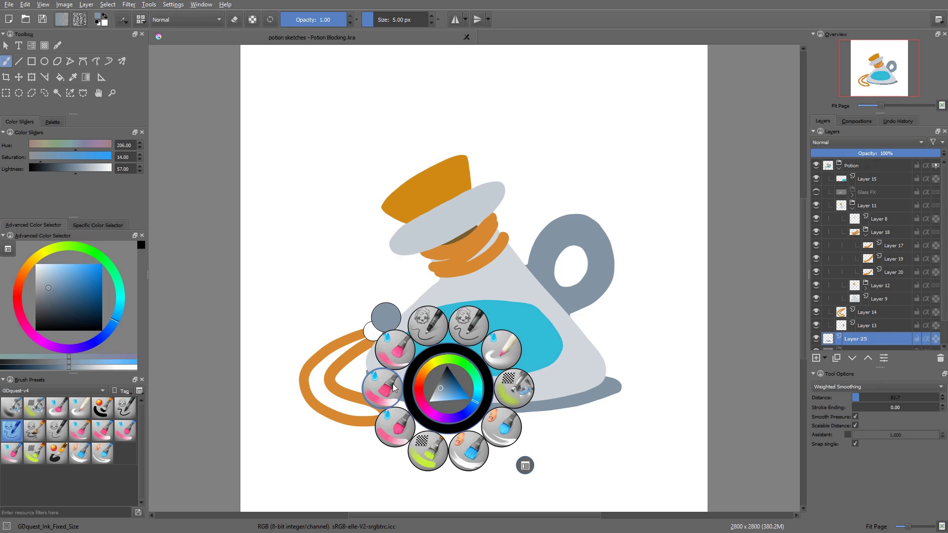
{"action": "left_click", "coordinate": [394, 423]}
{"action": "key", "text": "bracketleft"}
{"action": "key", "text": "bracketleft"}
{"action": "key", "text": "bracketleft"}
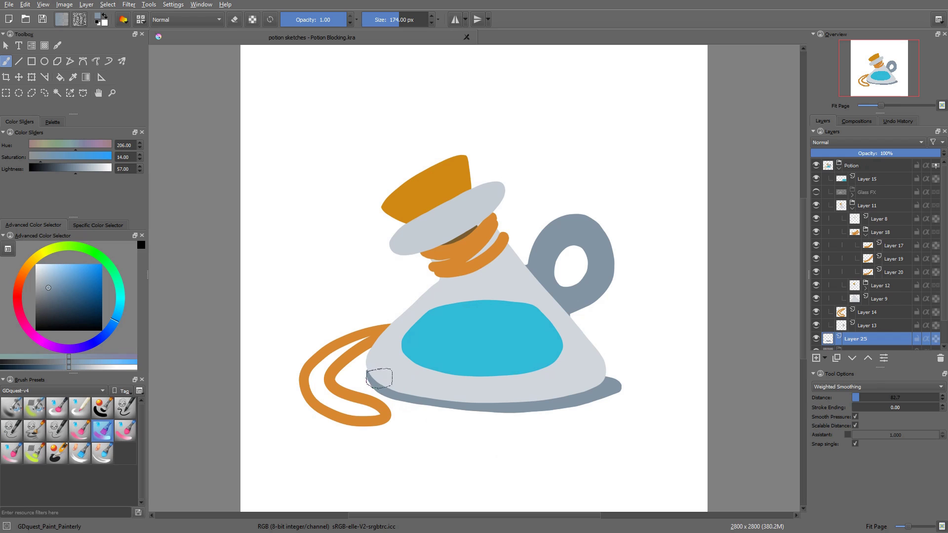
{"action": "left_click_drag", "start_coordinate": [379, 375], "coordinate": [530, 383]}
{"action": "key", "text": "ctrl+z"}
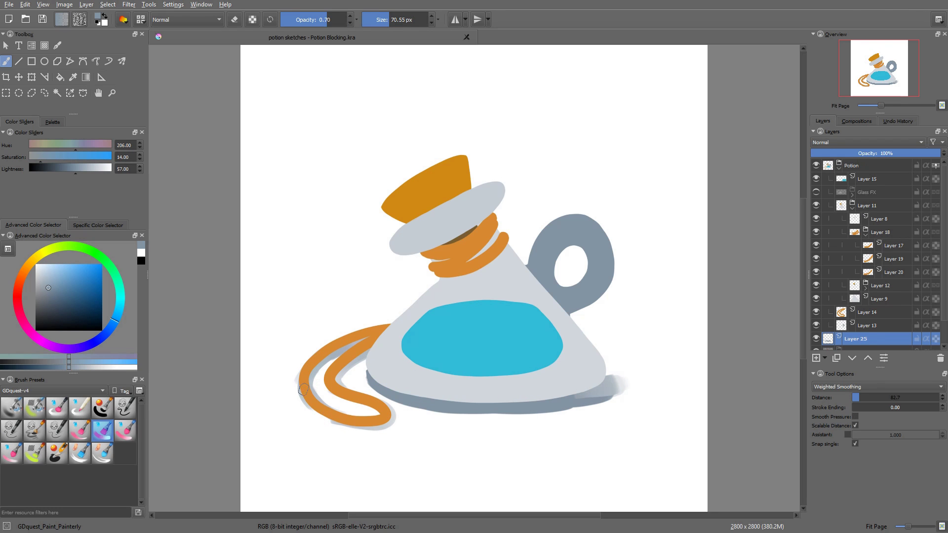
{"action": "key", "text": "ctrl+z"}
{"action": "mouse_move", "coordinate": [314, 411]}
{"action": "left_mouse_down"}
{"action": "mouse_move", "coordinate": [366, 428]}
{"action": "mouse_move", "coordinate": [383, 415]}
{"action": "left_mouse_up"}
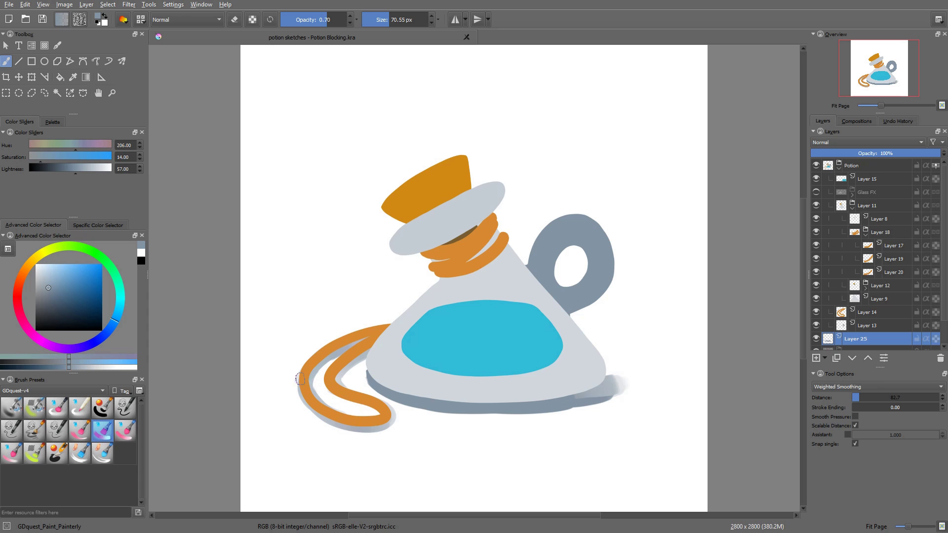
{"action": "key", "text": "e"}
{"action": "key", "text": "e"}
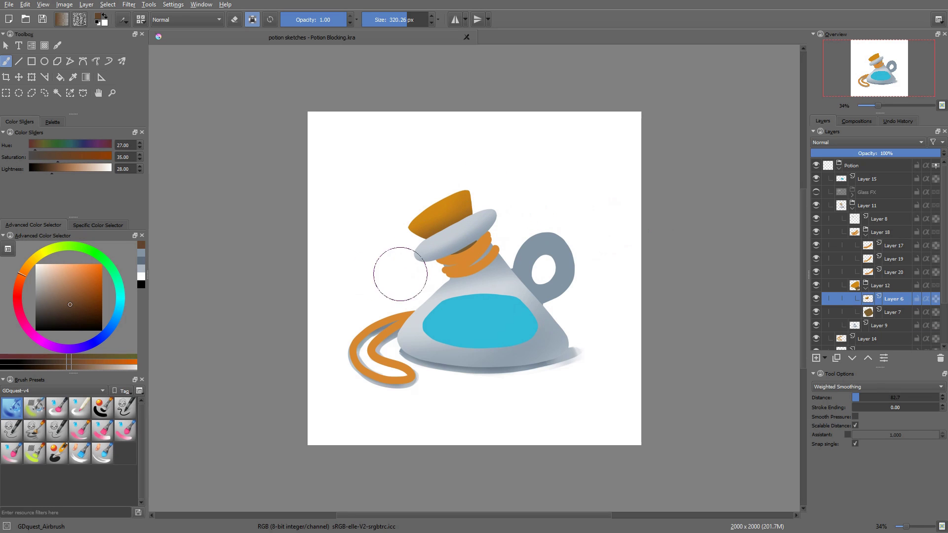
- Airbrush darker shading on the cork's right side and the upper cloth band
{"action": "left_click_drag", "start_coordinate": [439, 238], "coordinate": [472, 207]}
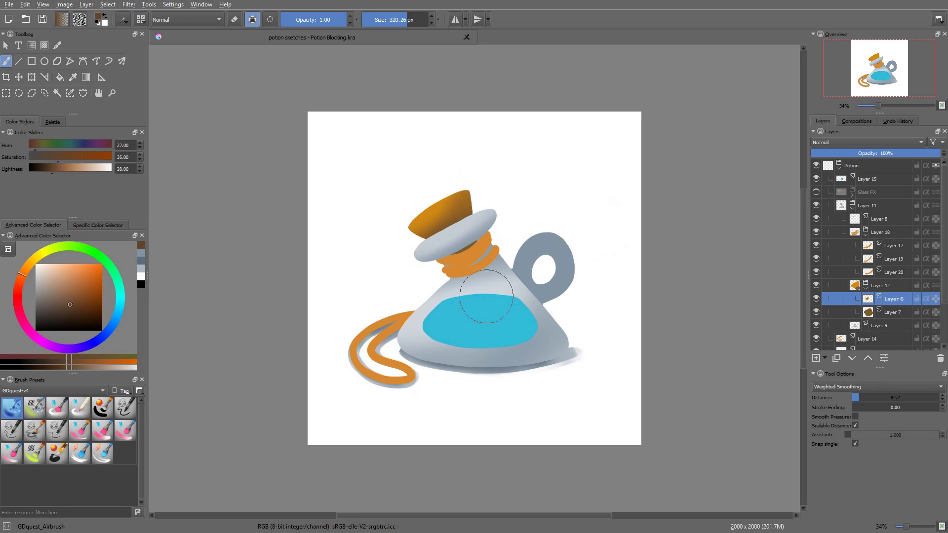
{"action": "key", "text": "r"}
{"action": "left_click", "coordinate": [466, 253]}
{"action": "mouse_move", "coordinate": [475, 268]}
{"action": "left_mouse_down", "text": "shift"}
{"action": "mouse_move", "coordinate": [440, 269]}
{"action": "mouse_move", "coordinate": [508, 256]}
{"action": "left_mouse_up", "text": "shift"}
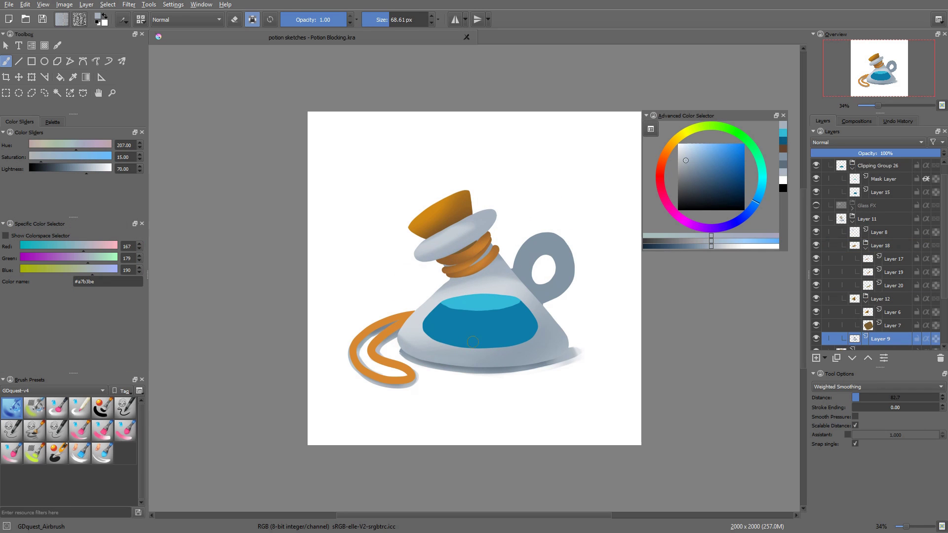
- Lighten the flask's bottom edge and shade the handle and Layer 9 with gradients
{"action": "left_click_drag", "start_coordinate": [504, 362], "coordinate": [538, 355]}
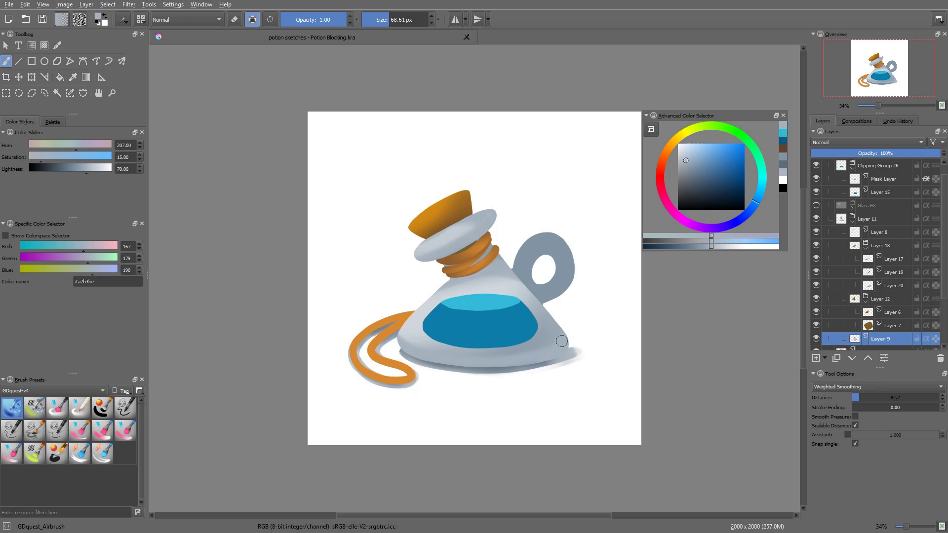
{"action": "left_click", "coordinate": [552, 353], "text": "ctrl"}
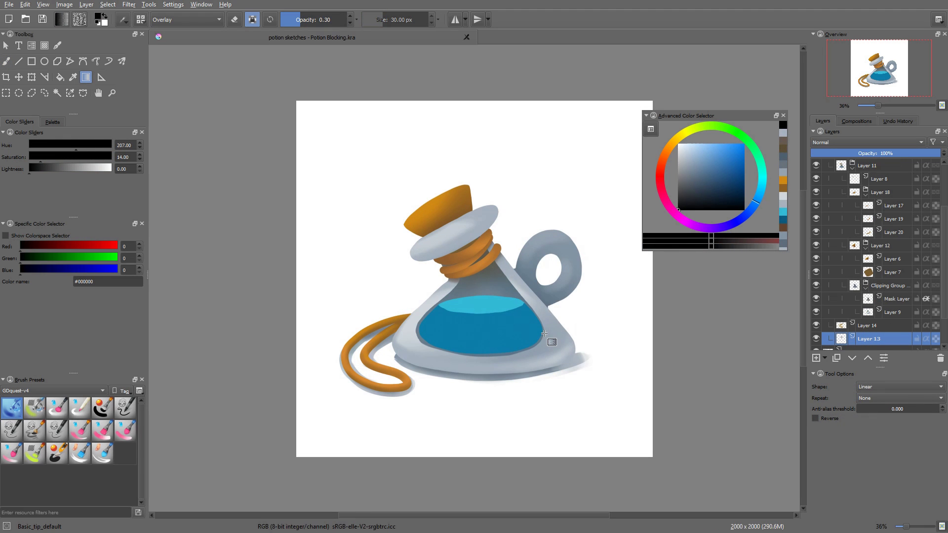
{"action": "left_click_drag", "start_coordinate": [547, 301], "coordinate": [522, 269]}
{"action": "key", "text": "ctrl+z"}
{"action": "left_click_drag", "start_coordinate": [540, 377], "coordinate": [547, 291]}
{"action": "left_click", "coordinate": [555, 329]}
{"action": "left_click_drag", "start_coordinate": [558, 428], "coordinate": [496, 209]}
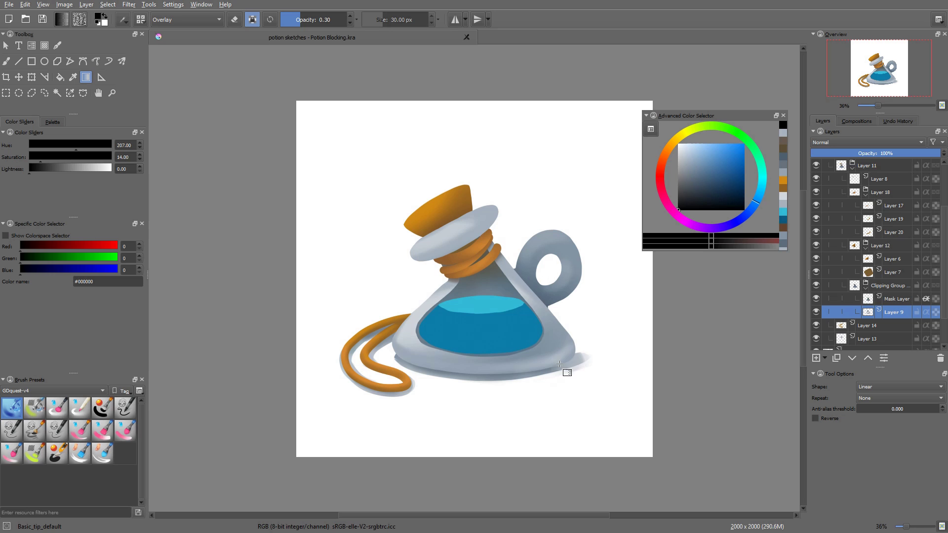
- Undo the bottle gradient and airbrush pale light blue onto the liquid's top surface
{"action": "key", "text": "ctrl+z"}
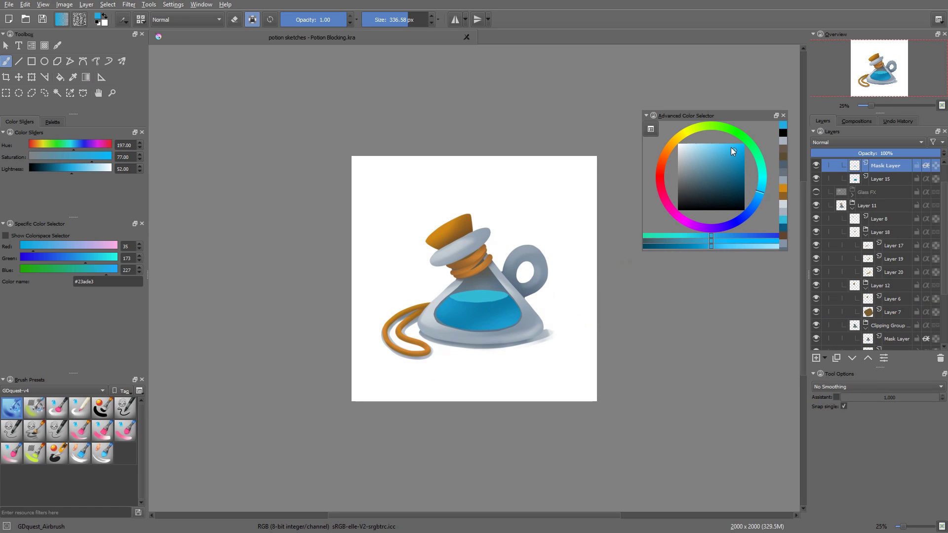
{"action": "left_click_drag", "start_coordinate": [731, 147], "coordinate": [720, 148]}
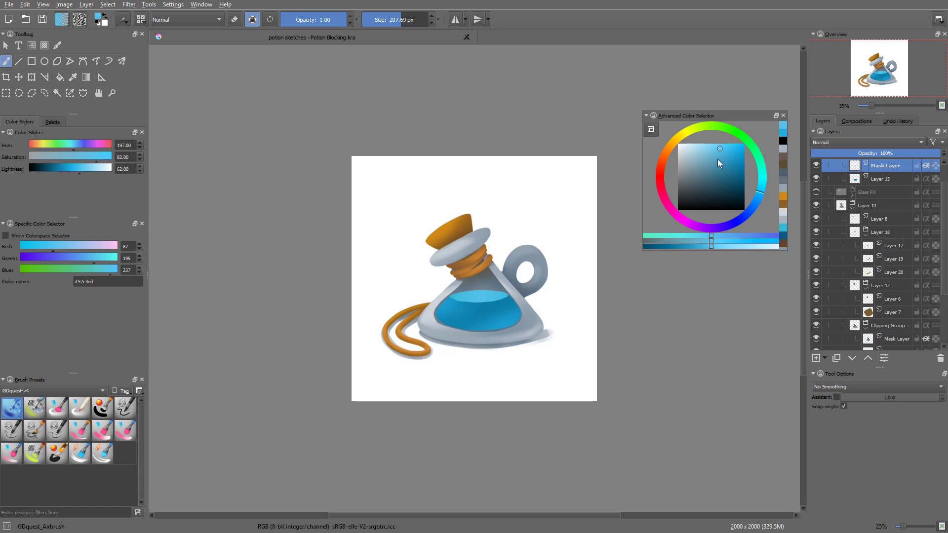
{"action": "left_click", "coordinate": [712, 146]}
{"action": "left_click_drag", "start_coordinate": [450, 295], "coordinate": [458, 296]}
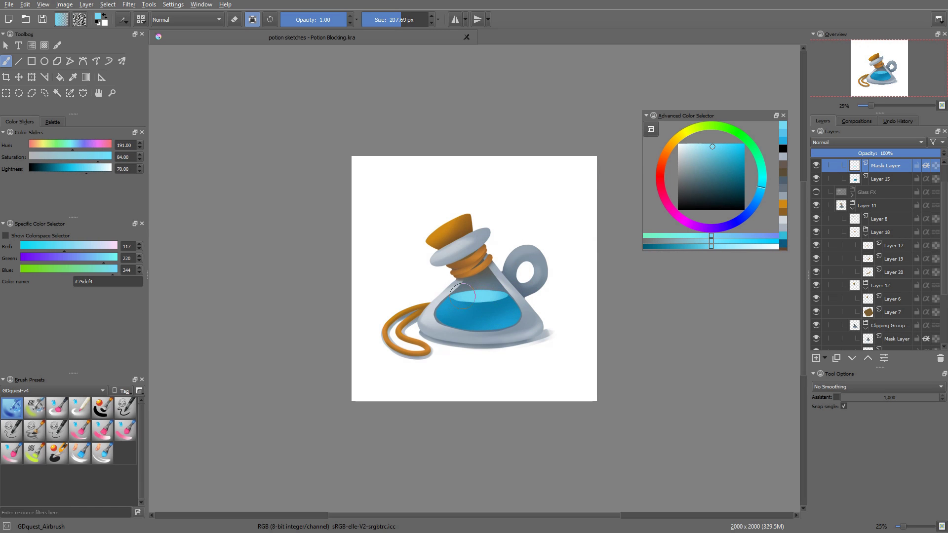
- Discard trial dark-blue strokes and add a second mask layer clipped over the liquid
{"action": "left_click_drag", "start_coordinate": [502, 336], "coordinate": [514, 304]}
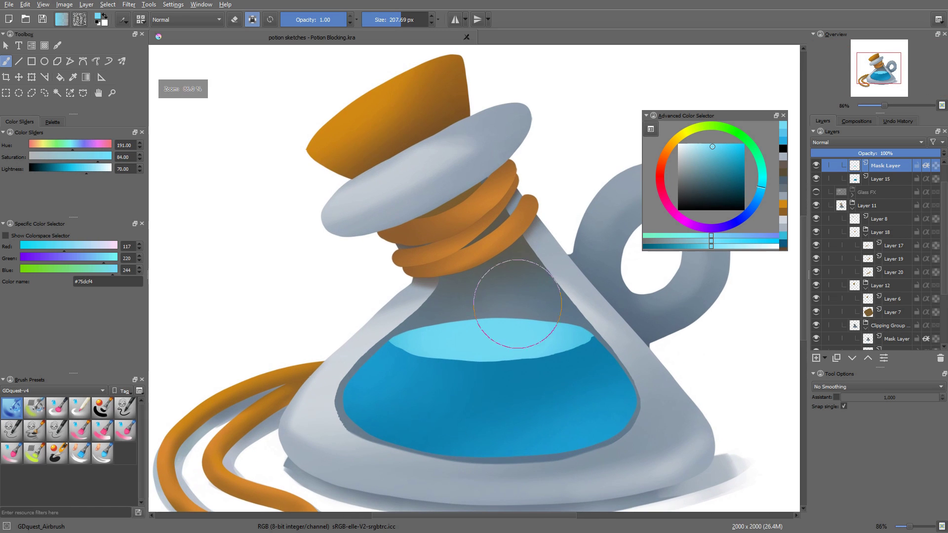
{"action": "left_click", "coordinate": [383, 369], "text": "ctrl"}
{"action": "left_click_drag", "start_coordinate": [456, 335], "coordinate": [401, 339]}
{"action": "left_click_drag", "start_coordinate": [411, 347], "coordinate": [451, 324]}
{"action": "key", "text": "ctrl+z"}
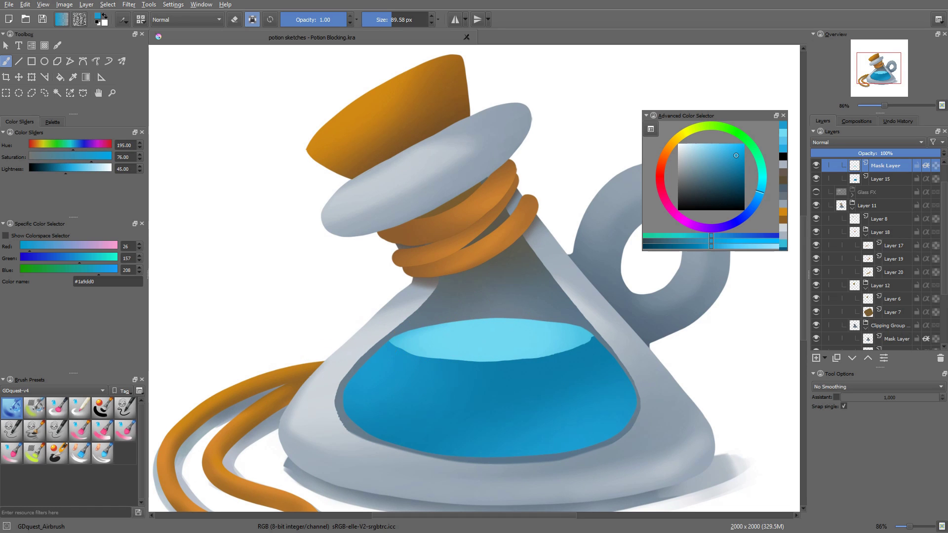
{"action": "key", "text": "ctrl+z"}
{"action": "key", "text": "ctrl+shift+g"}
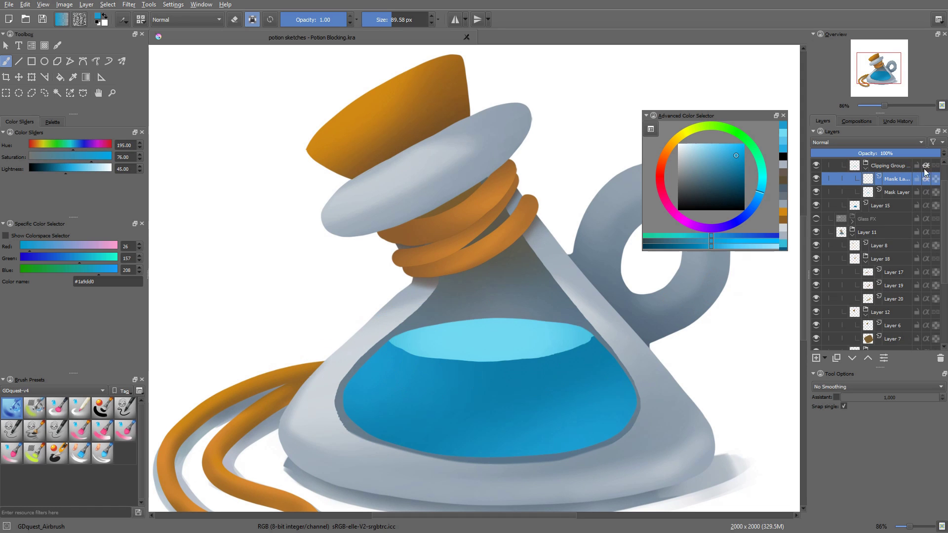